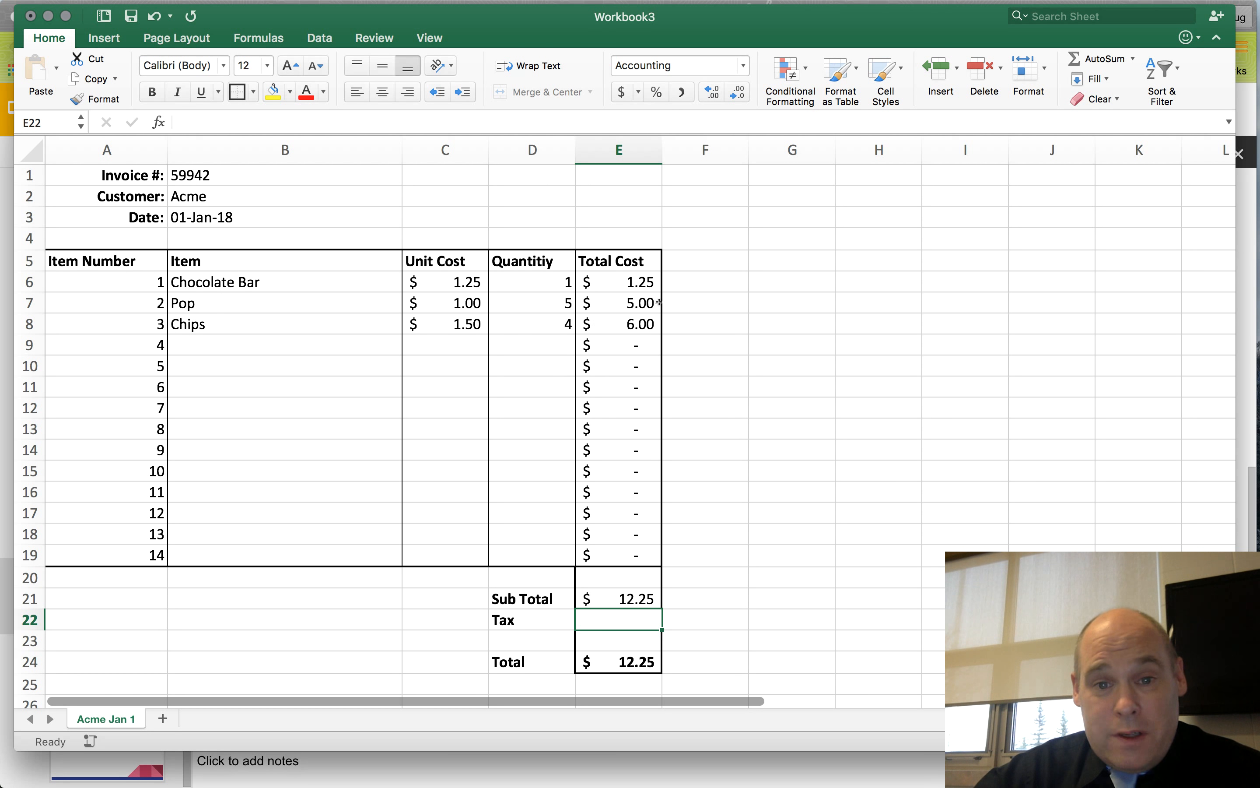
- Review the formulas behind the first item's total cost in E6 and the Sub Total in E21
click(644, 283)
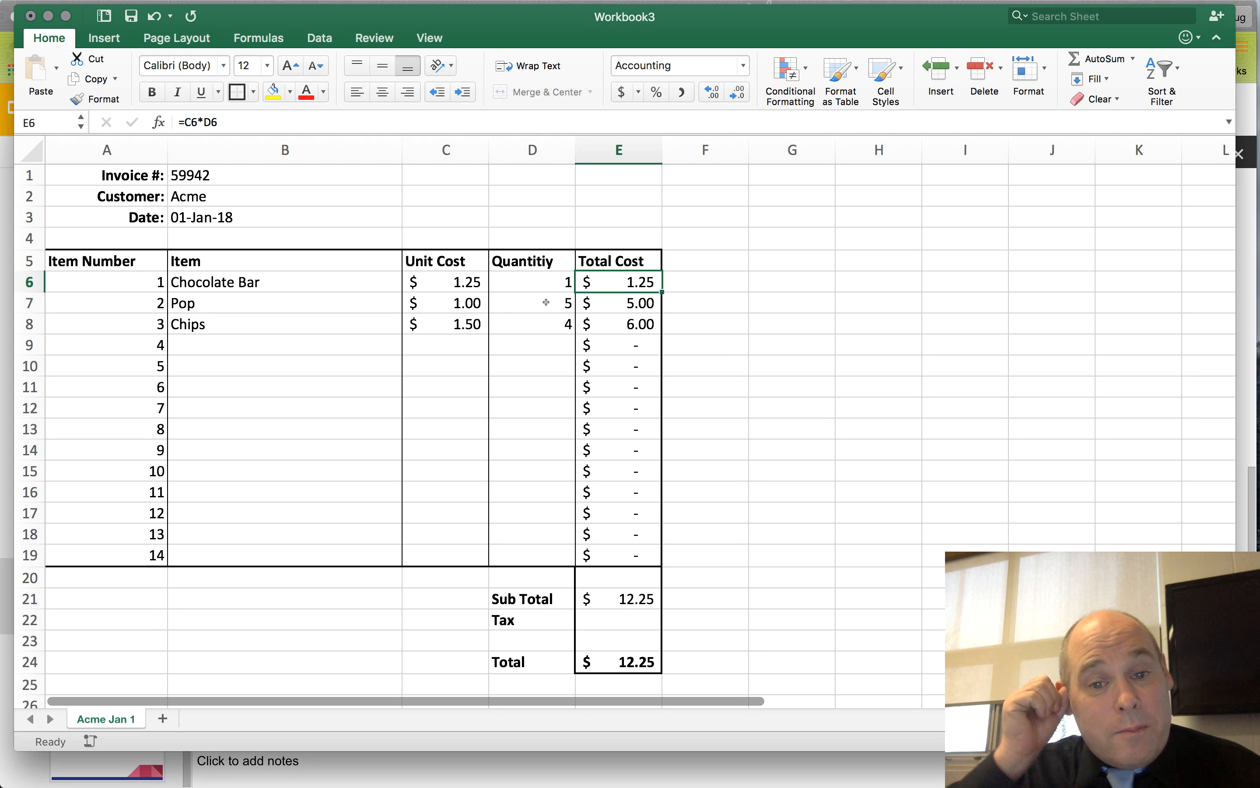
click(629, 596)
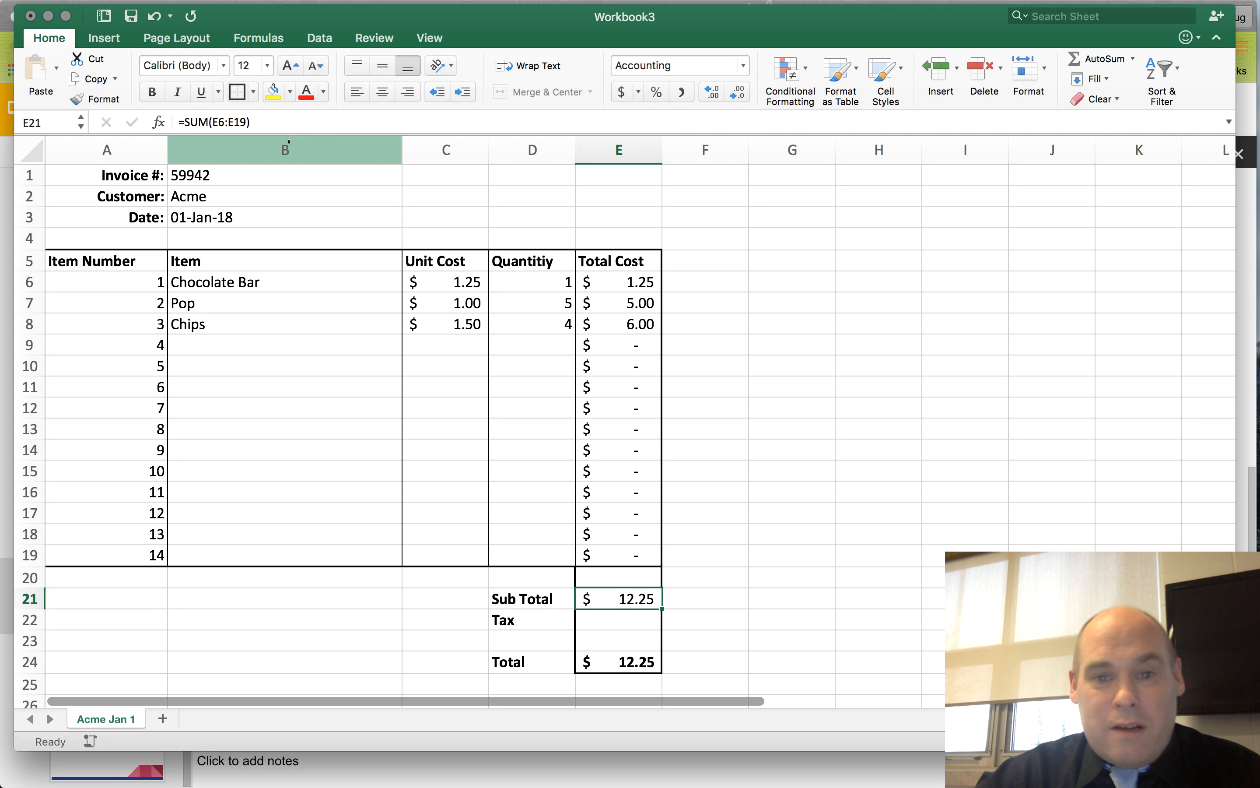
click(622, 282)
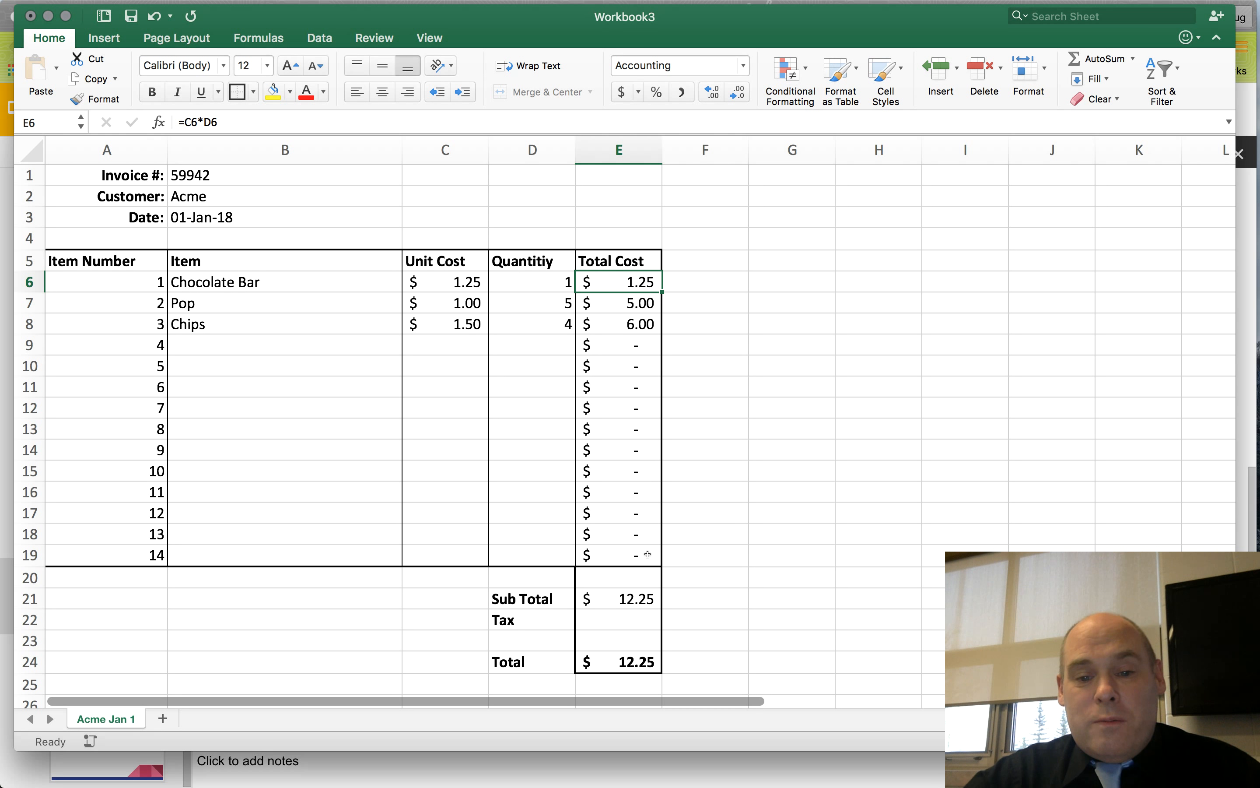
scroll(648, 555, down, 2)
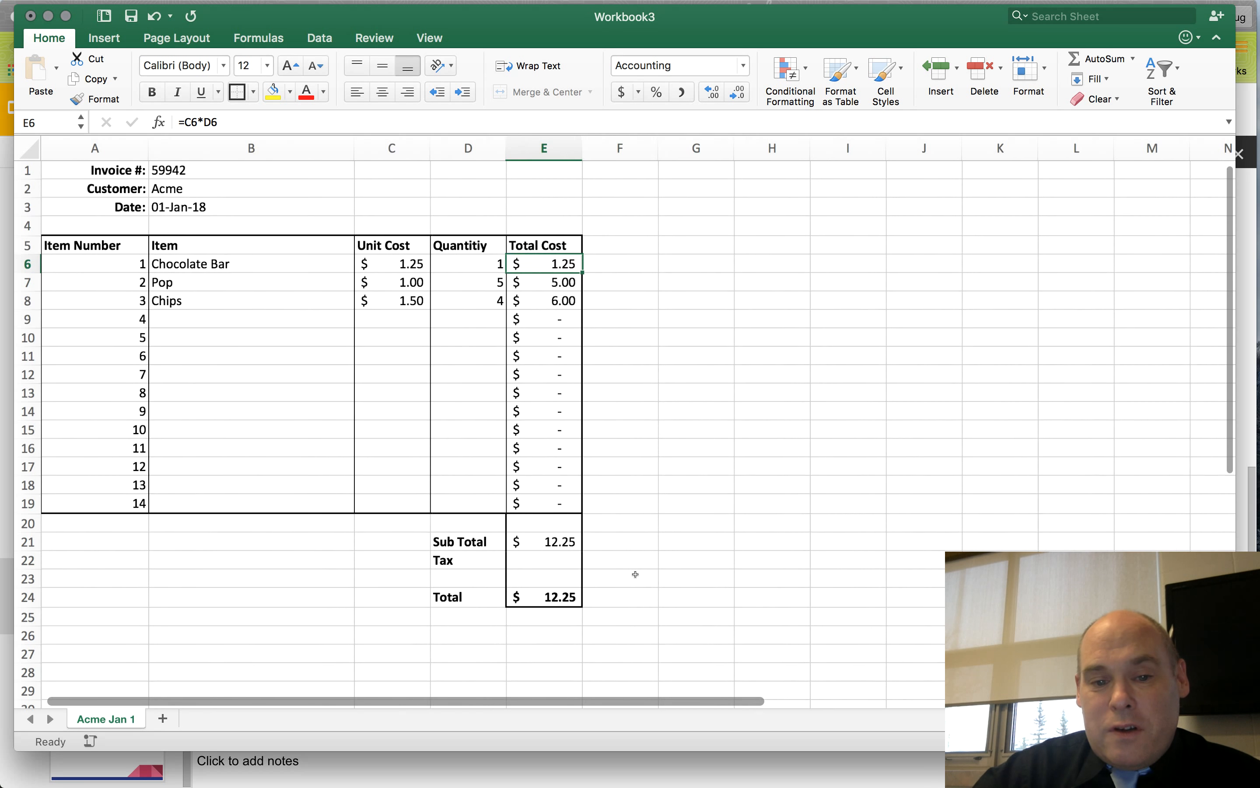
click(548, 563)
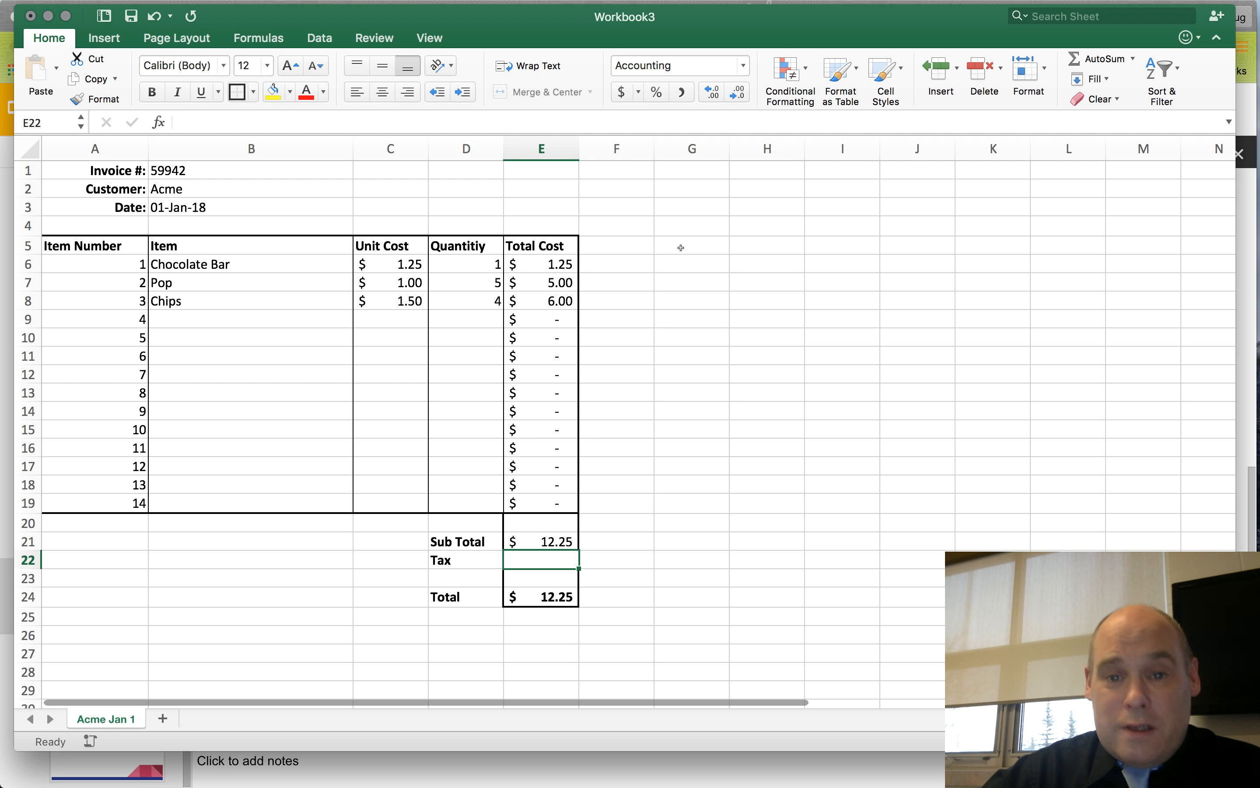
- Enter the label "Tax" in G5 and the rate 5% beside it in H5
click(680, 247)
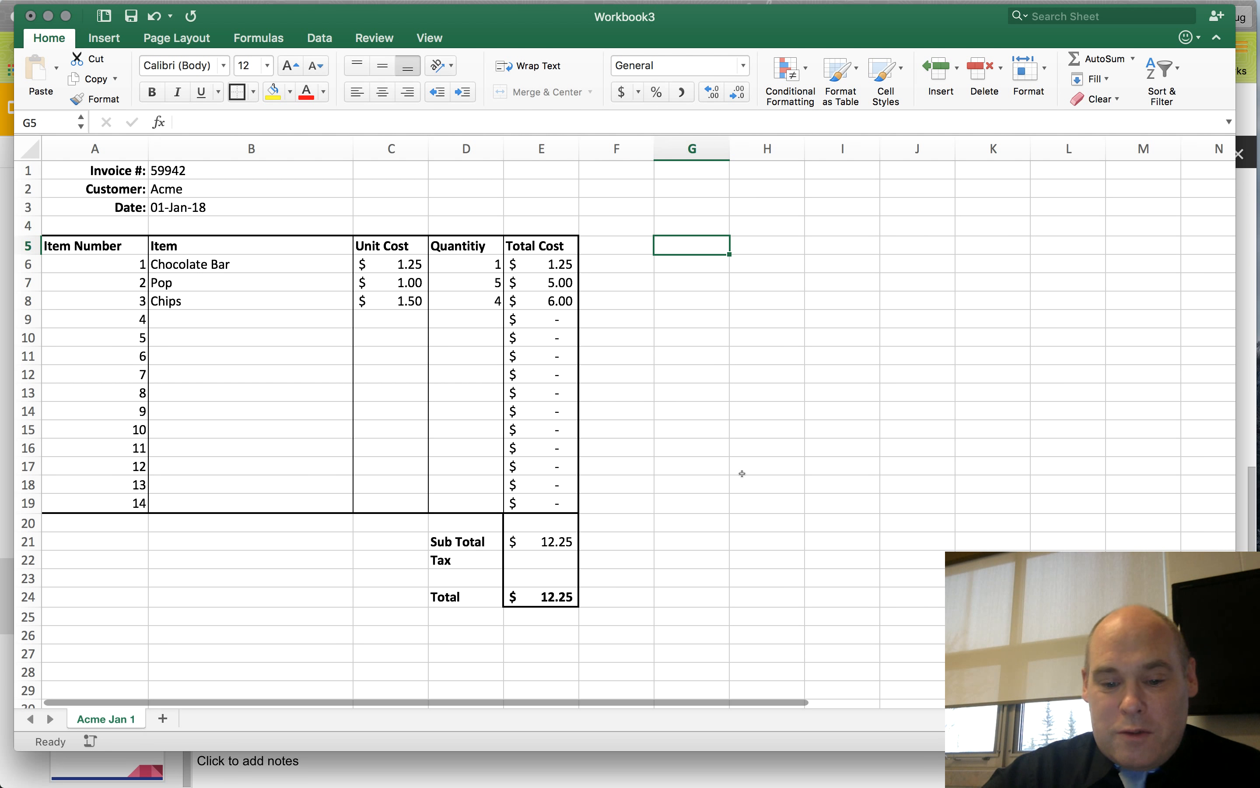
text(Tax)
key(Tab)
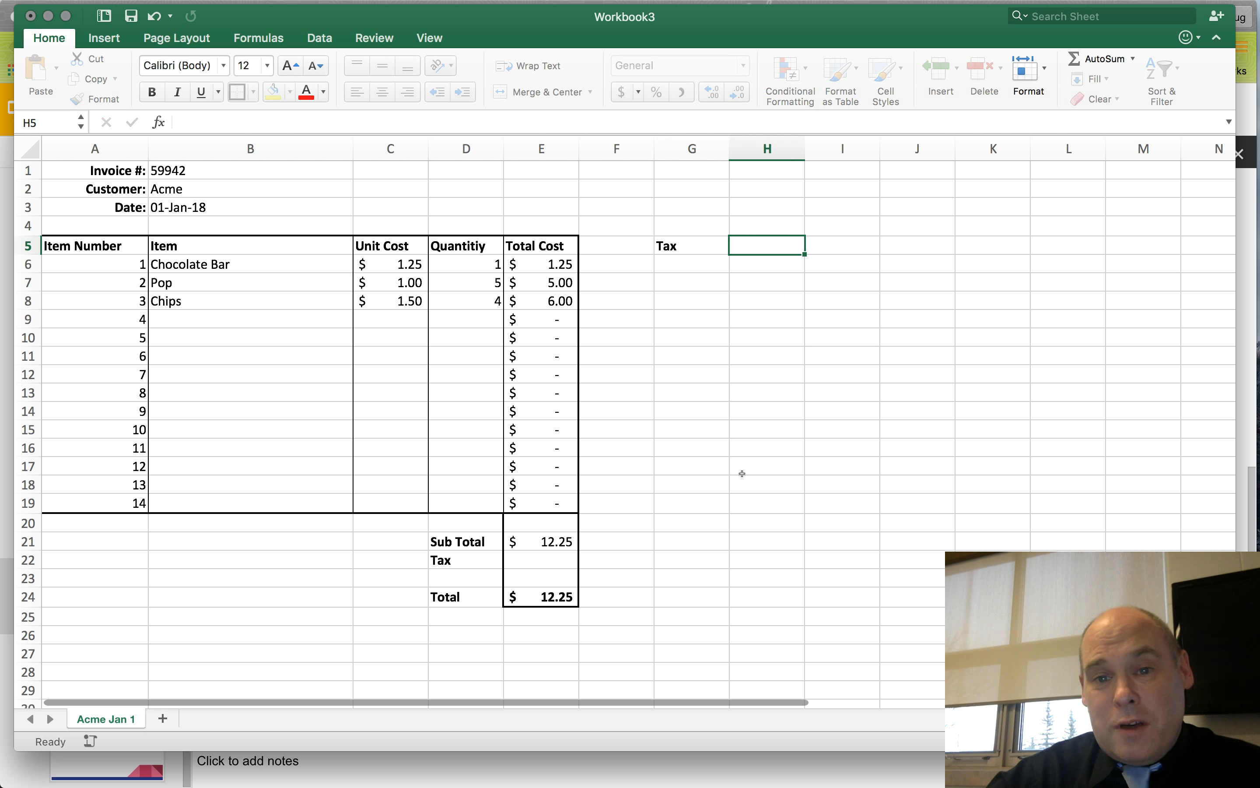
text(5%)
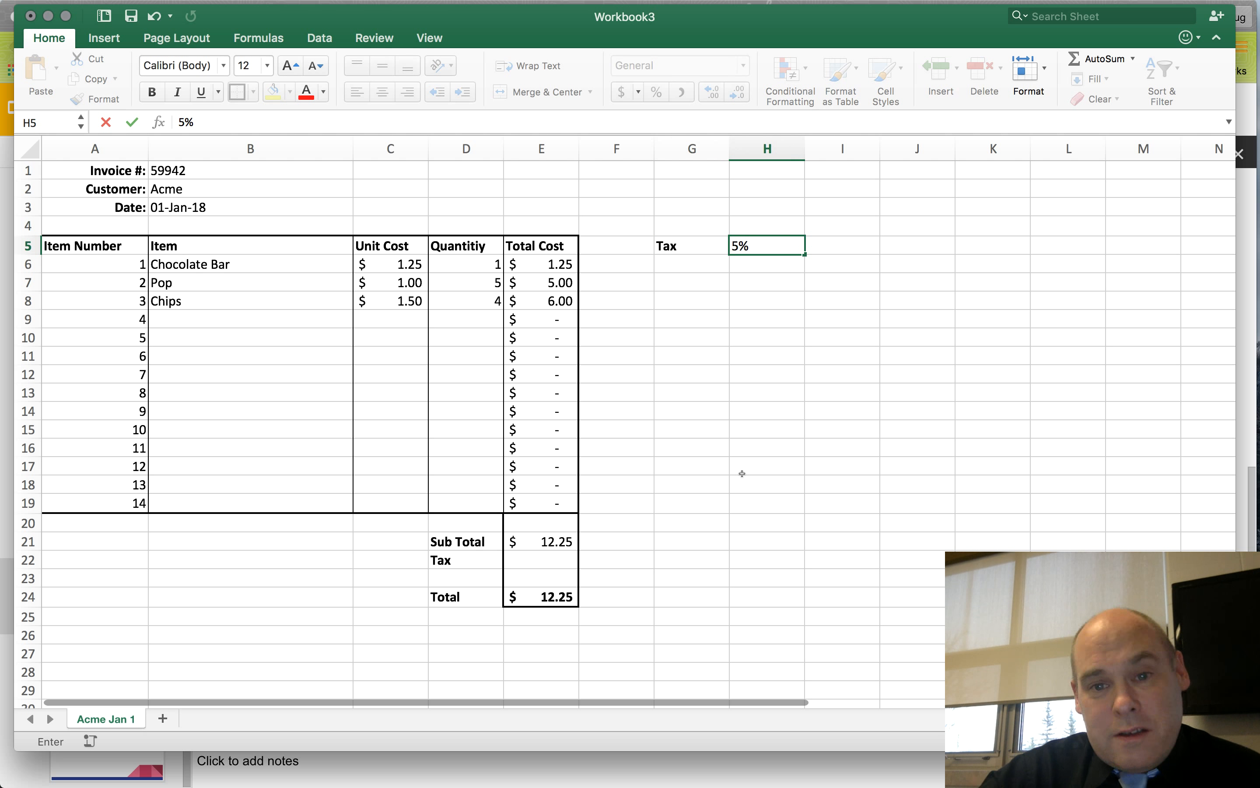
key(Return)
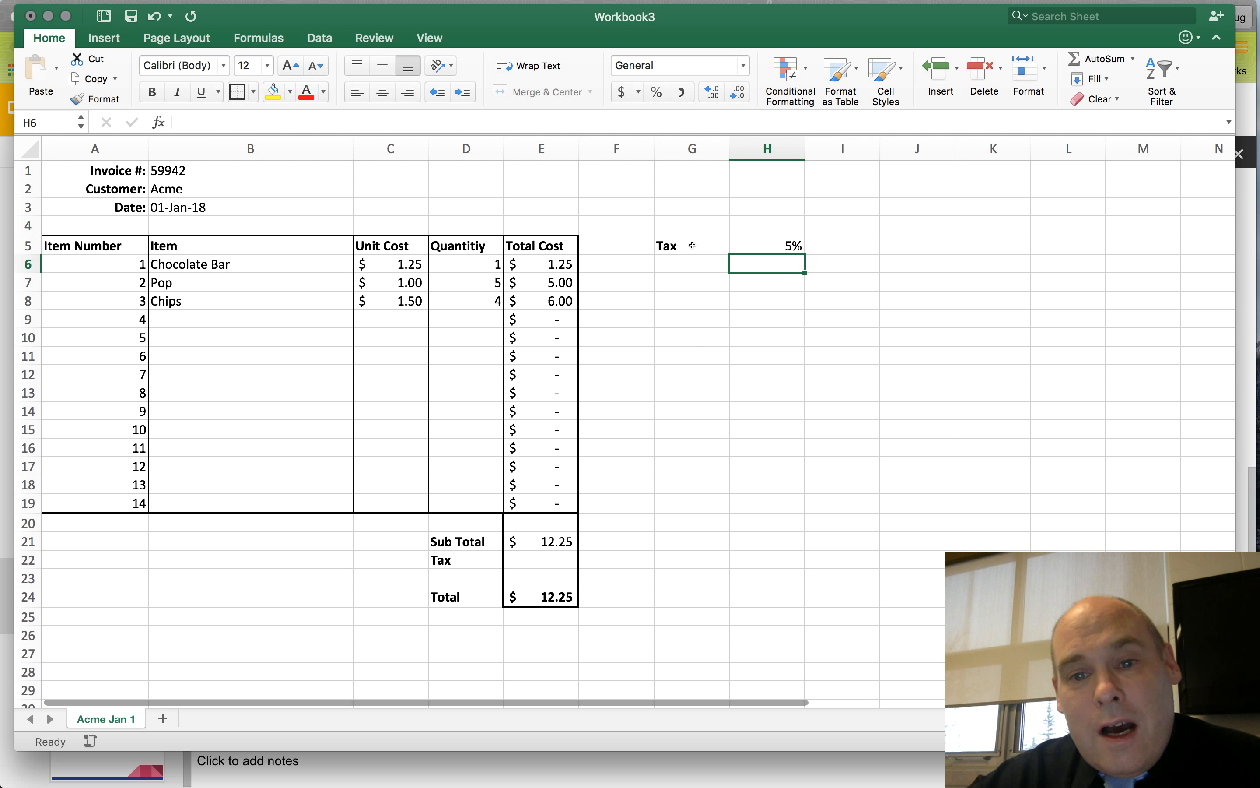
- Right-align the Tax label in G5 and left-align the 5% rate in H5
click(700, 241)
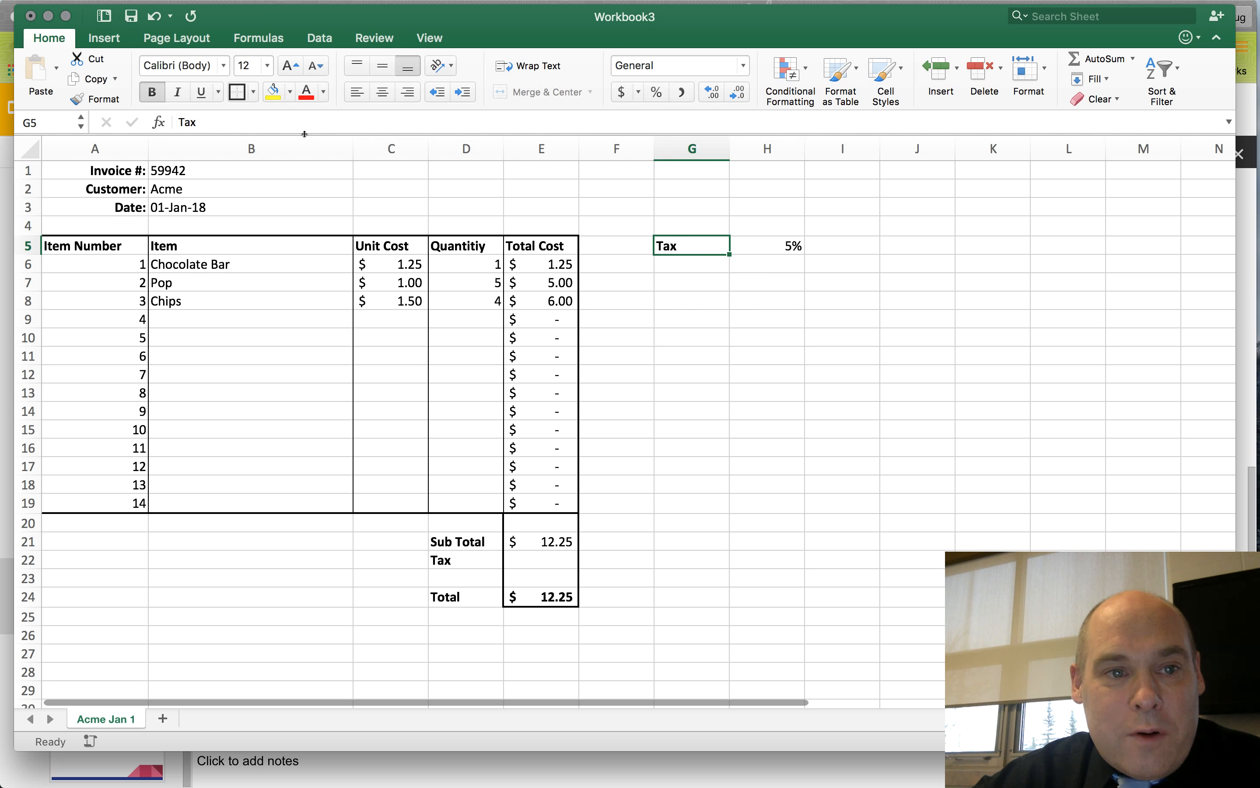
click(407, 92)
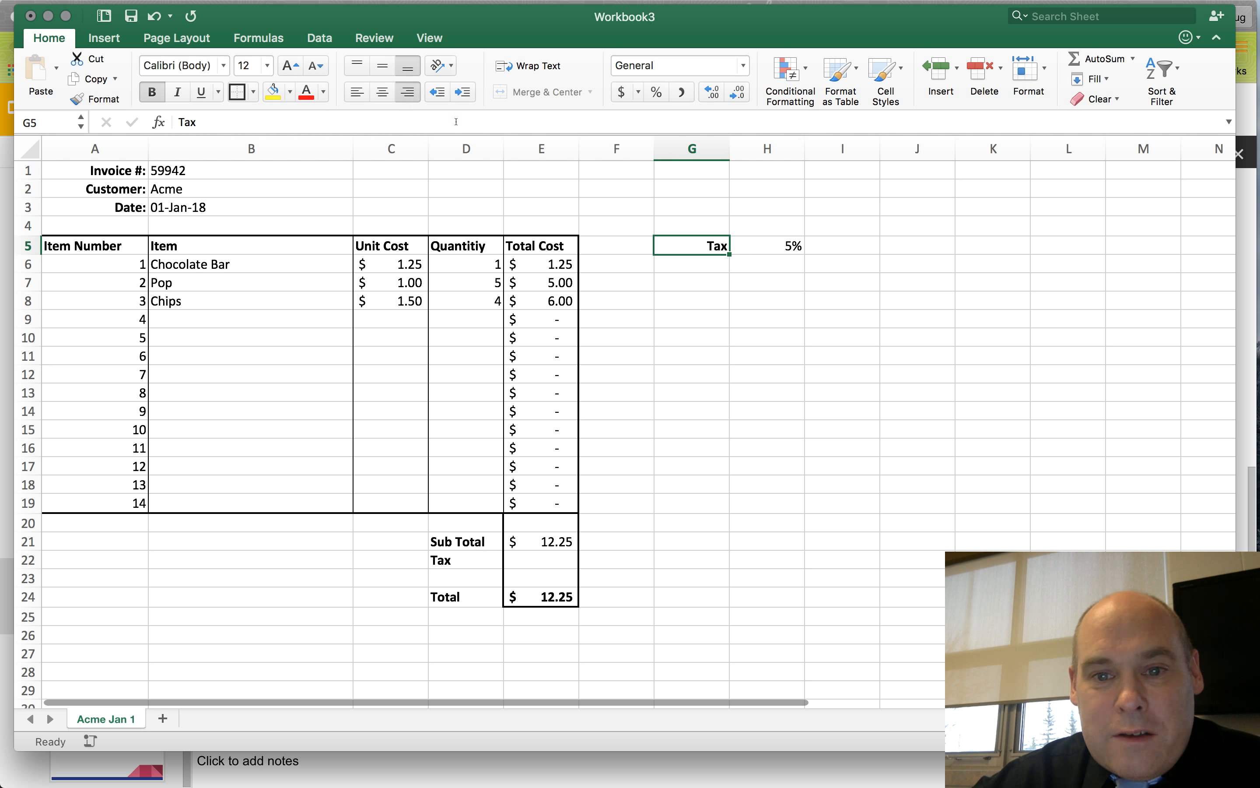
click(745, 246)
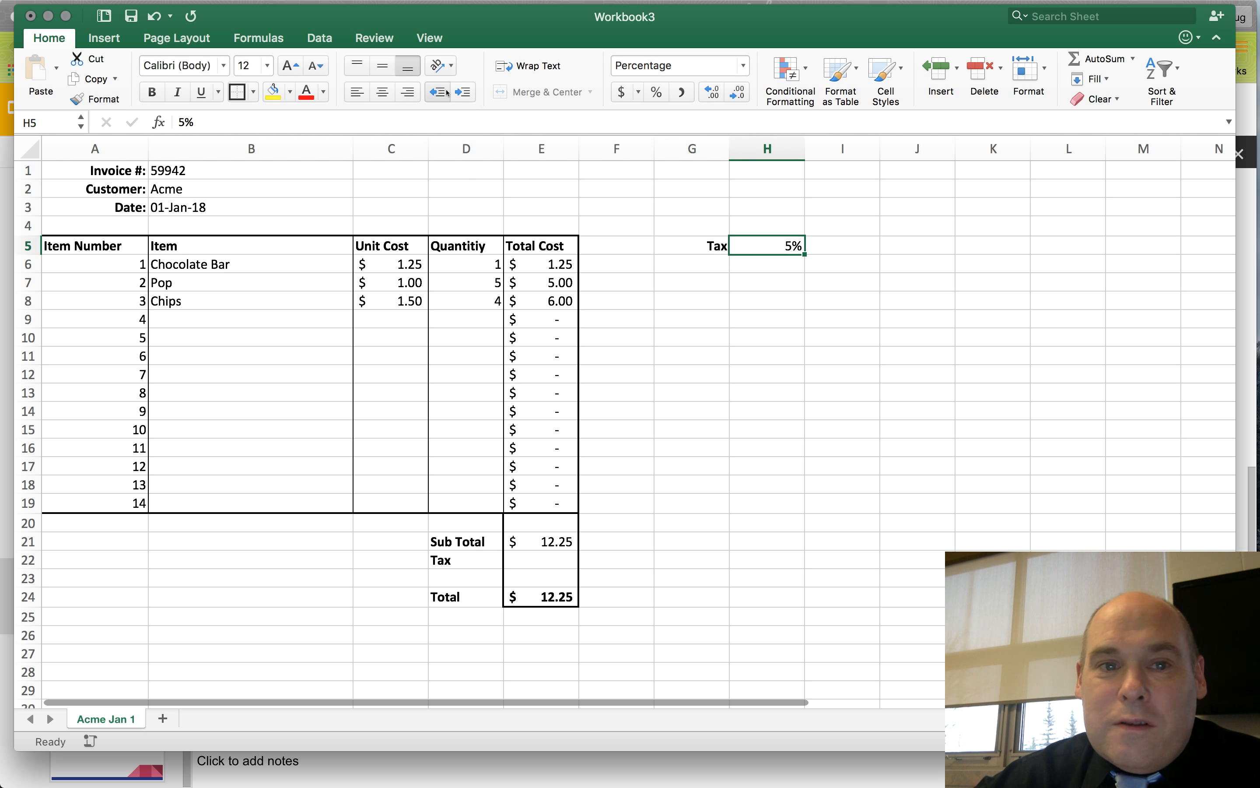
click(363, 93)
click(812, 393)
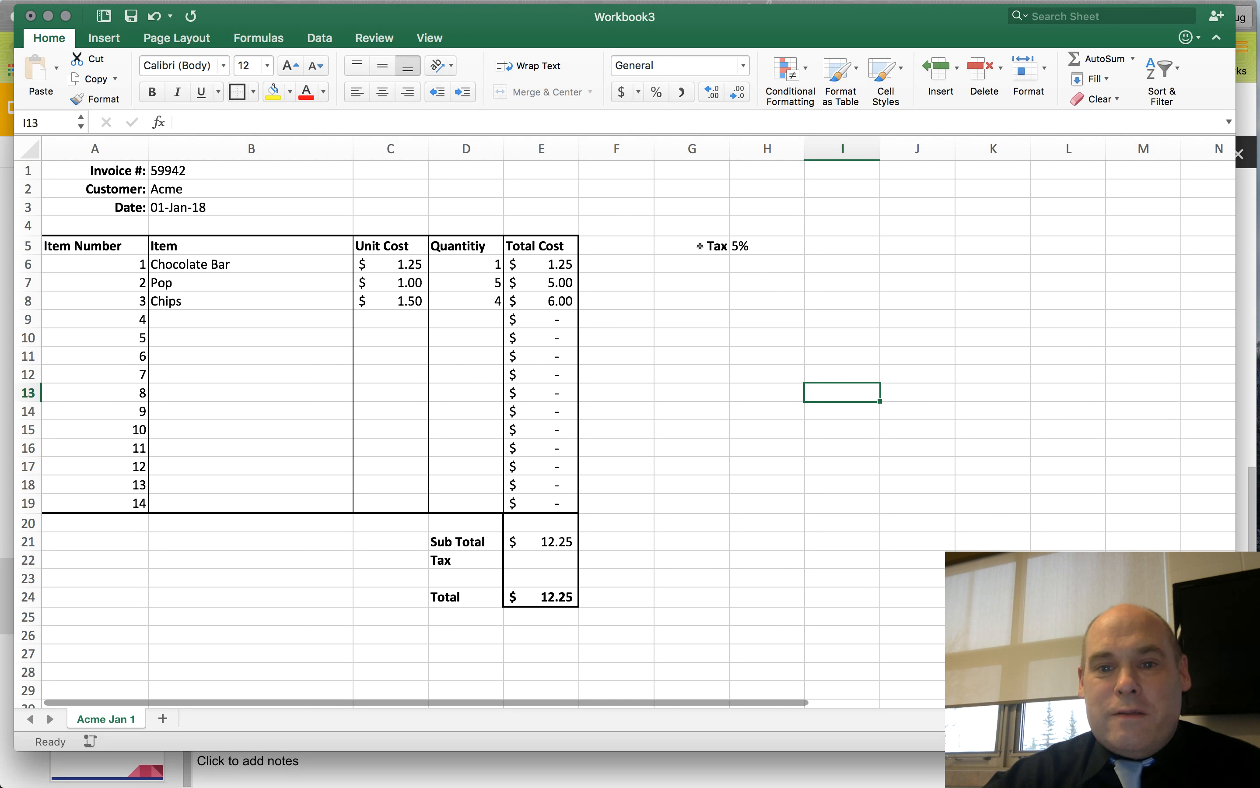
- Highlight the tax label and rate cells G5:H5 with a yellow fill
drag(699, 246, 781, 246)
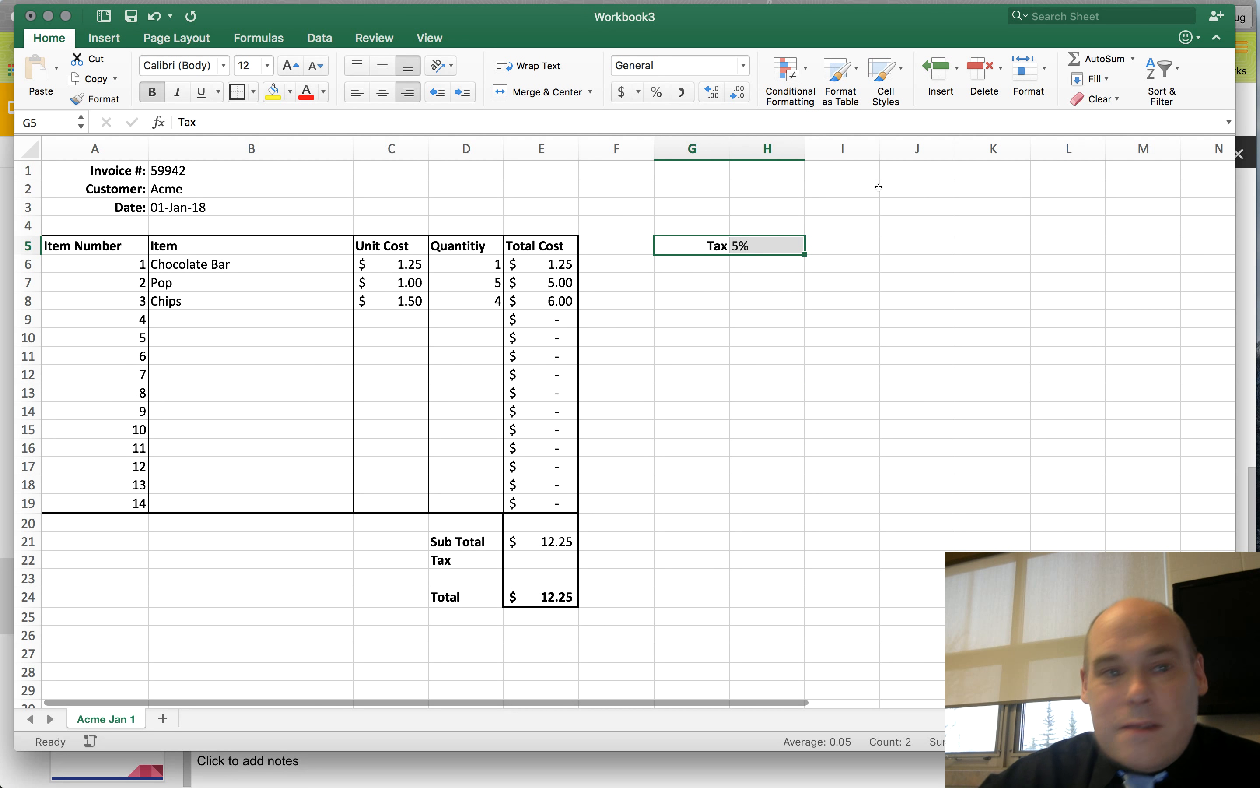
click(273, 92)
click(672, 373)
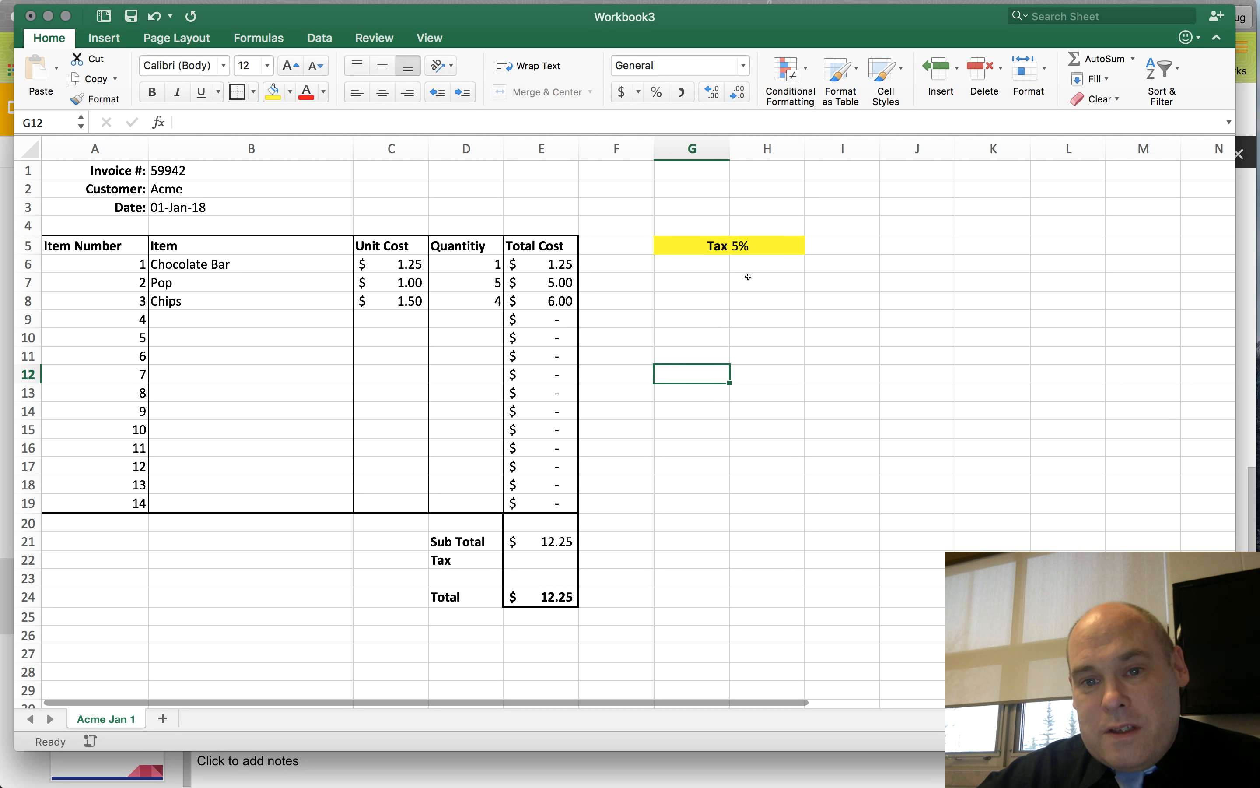
- Inspect the tax rate cell, the range summed by the Sub Total formula, and the first item's cost formula
click(759, 249)
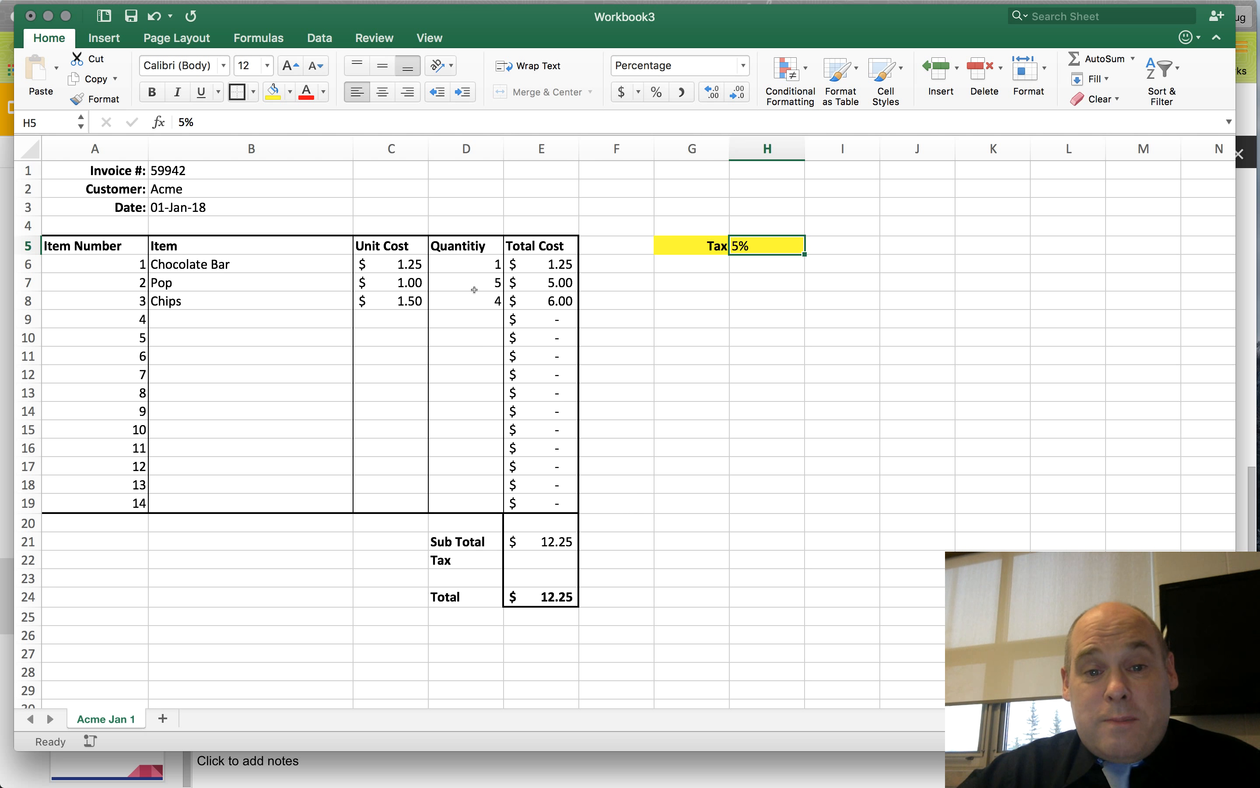
click(545, 542)
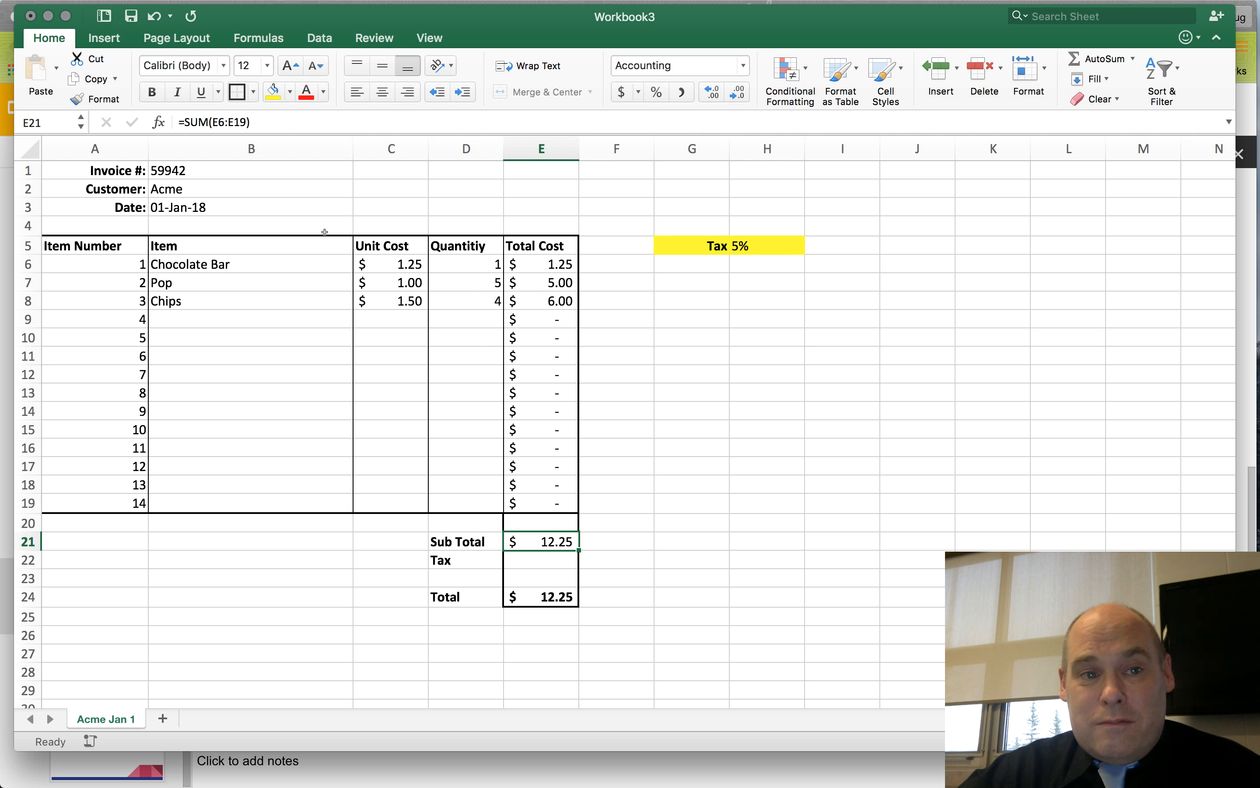
click(244, 122)
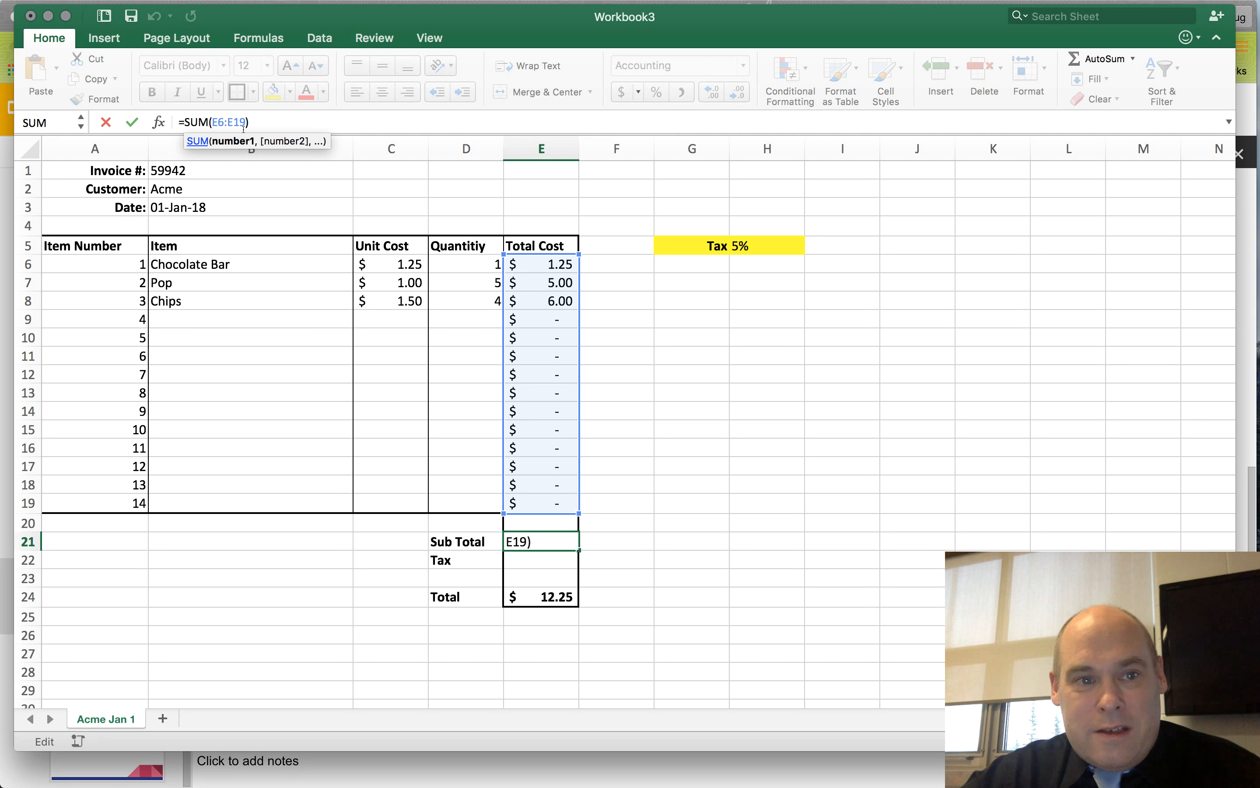
click(548, 267)
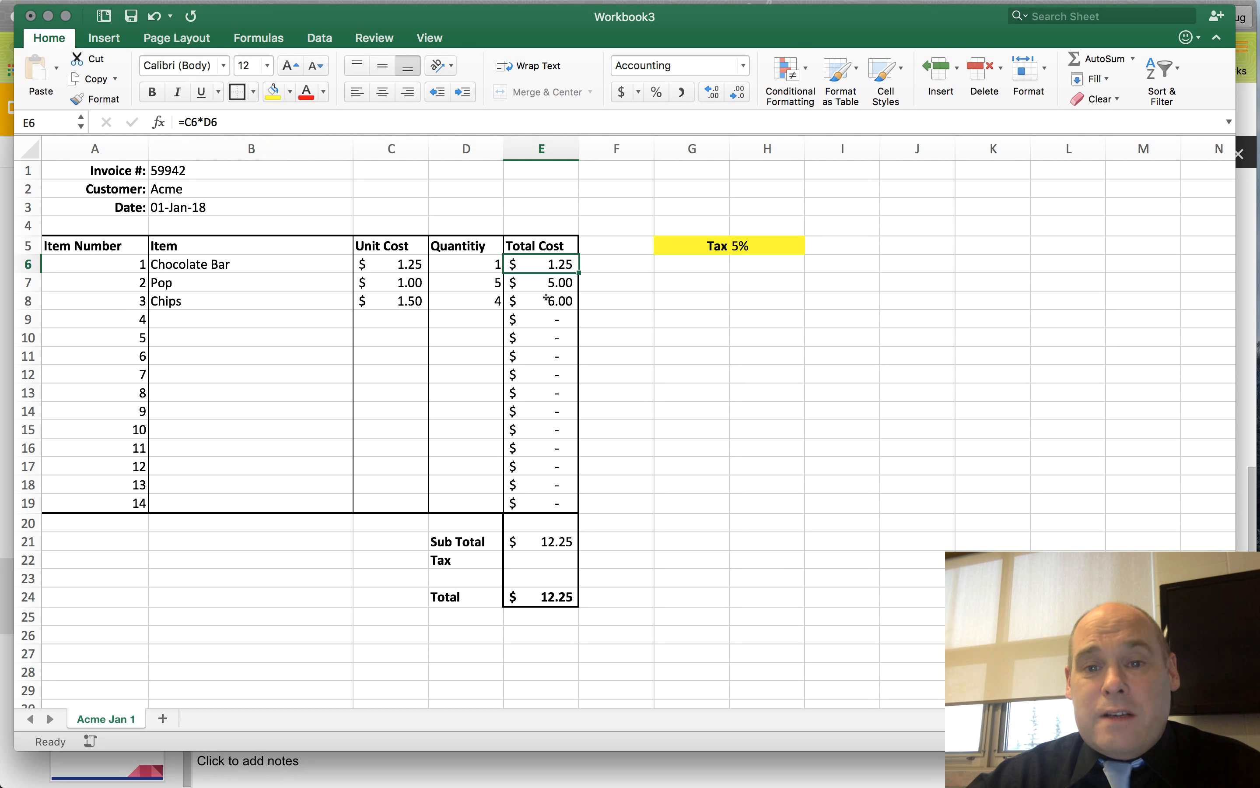
- Define the name "tax" for the 5% rate cell H5
click(756, 244)
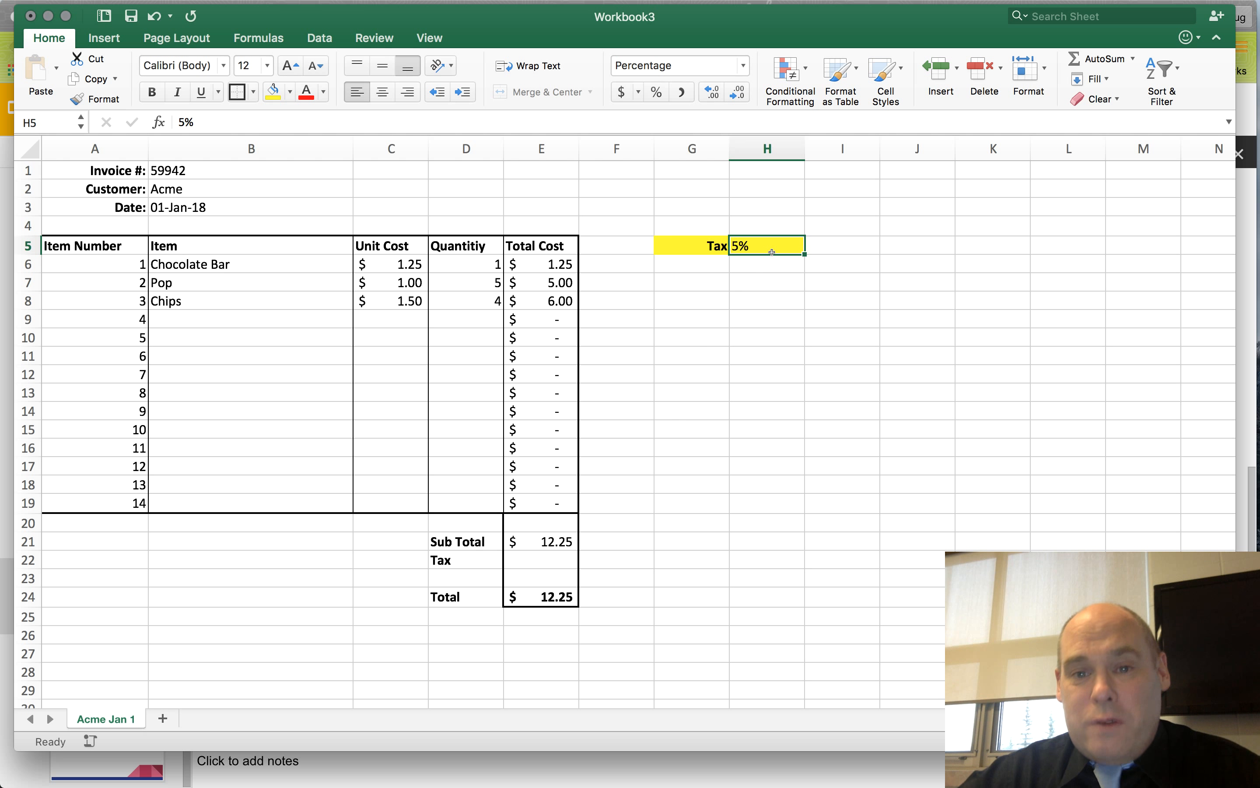
click(41, 123)
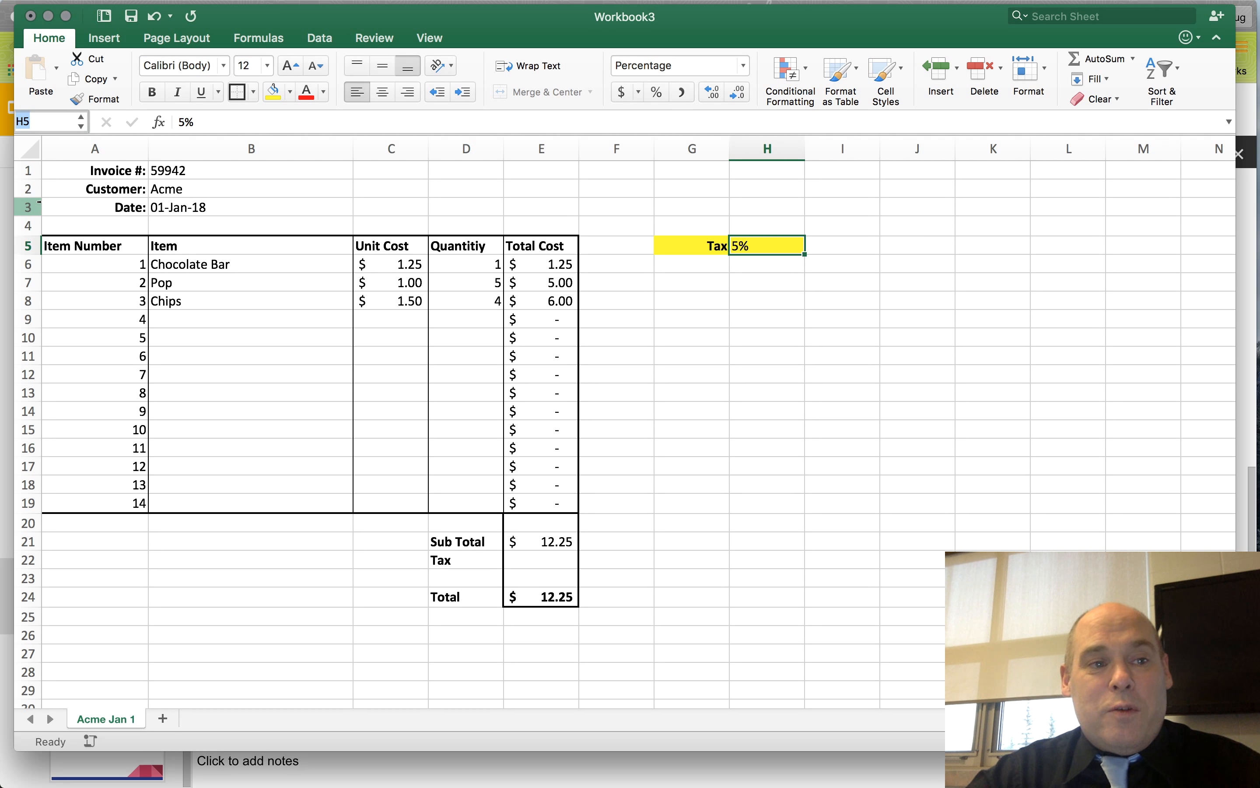
text(tax)
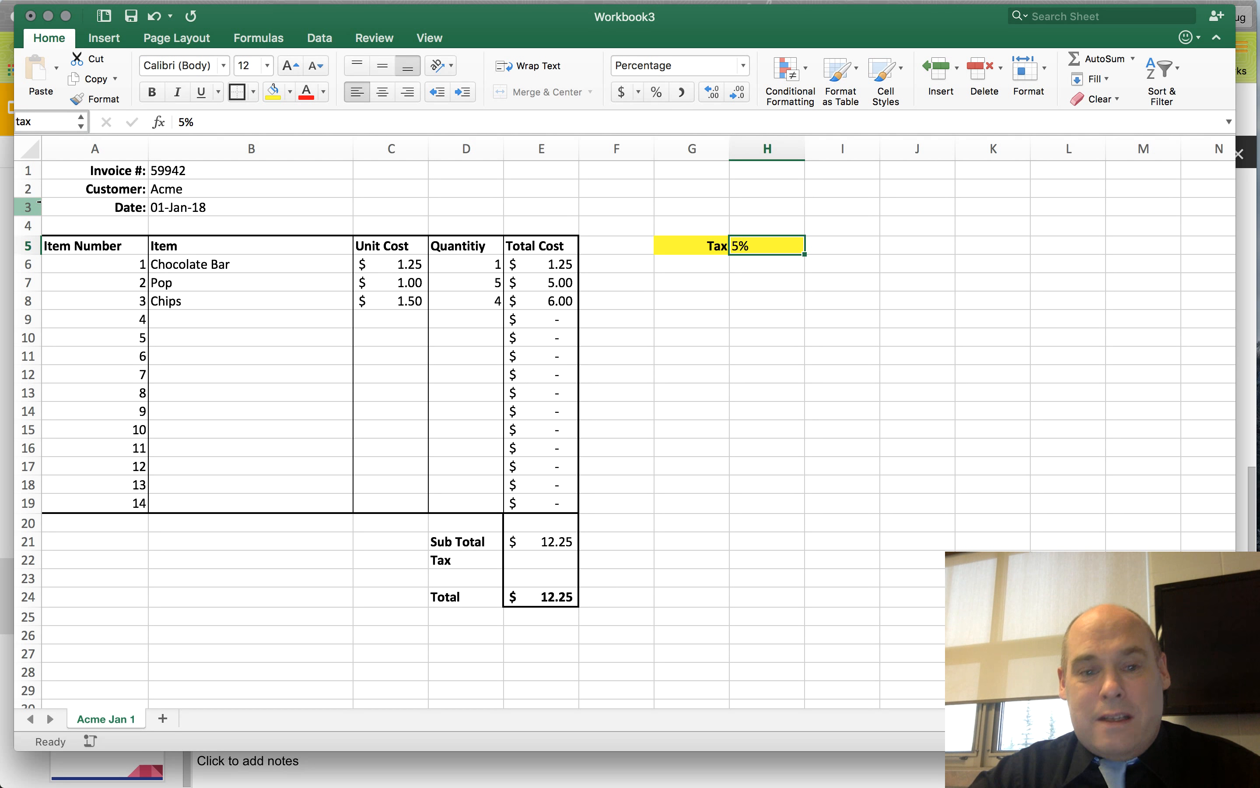
key(Return)
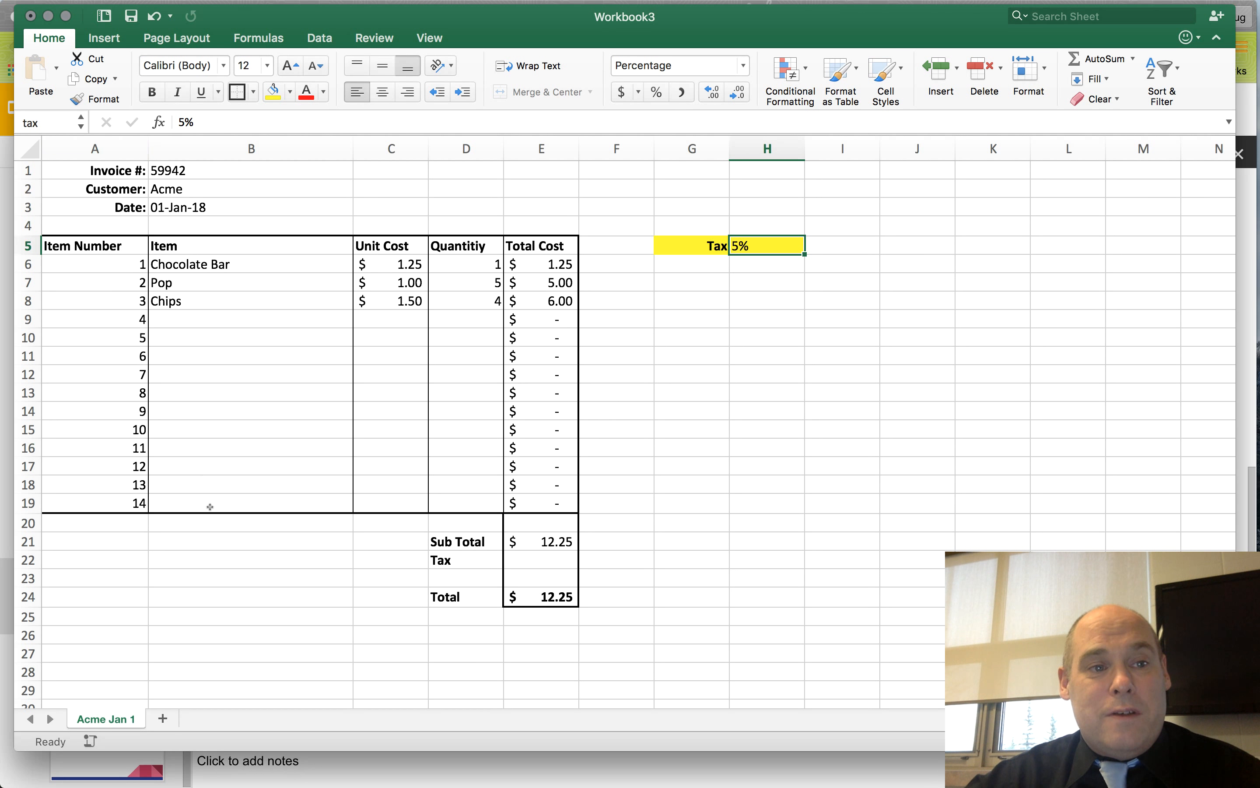
- Calculate the invoice tax in E22 with the formula =E21*tax, using the named cell
click(529, 563)
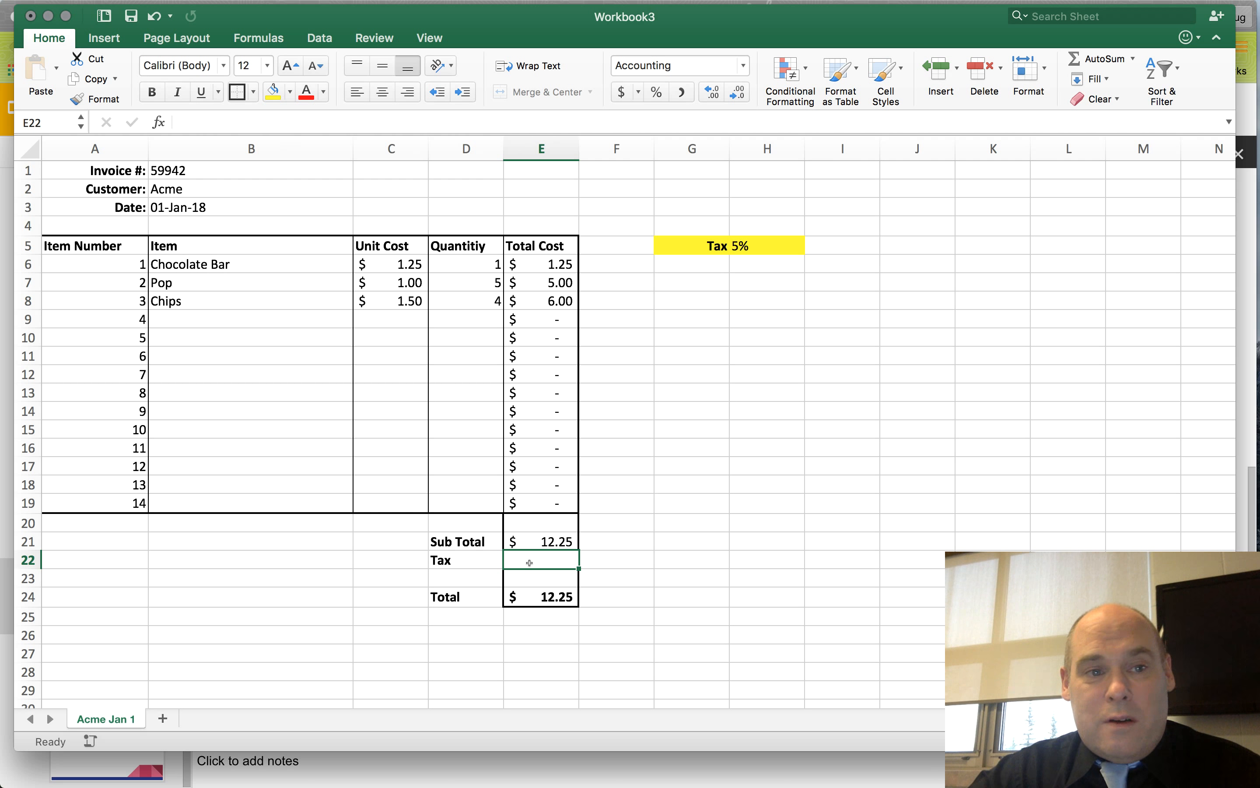
text(=)
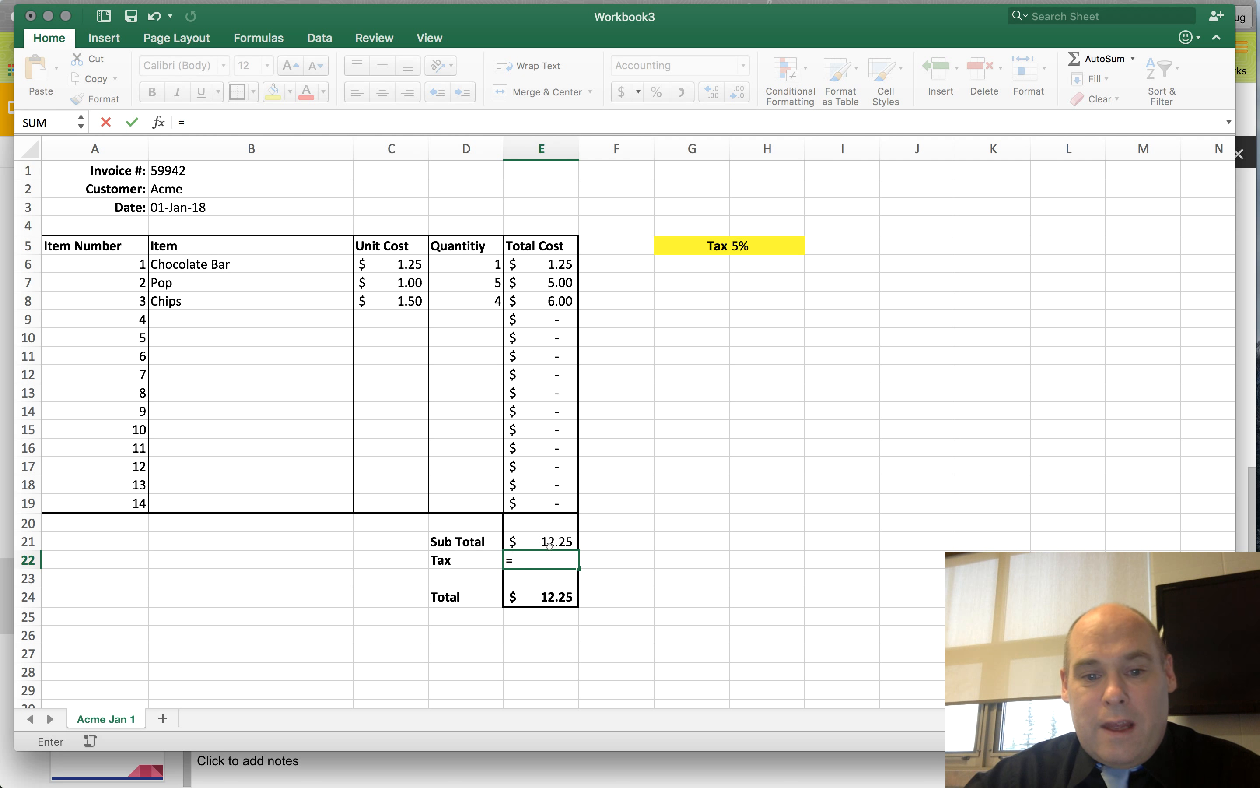
click(553, 542)
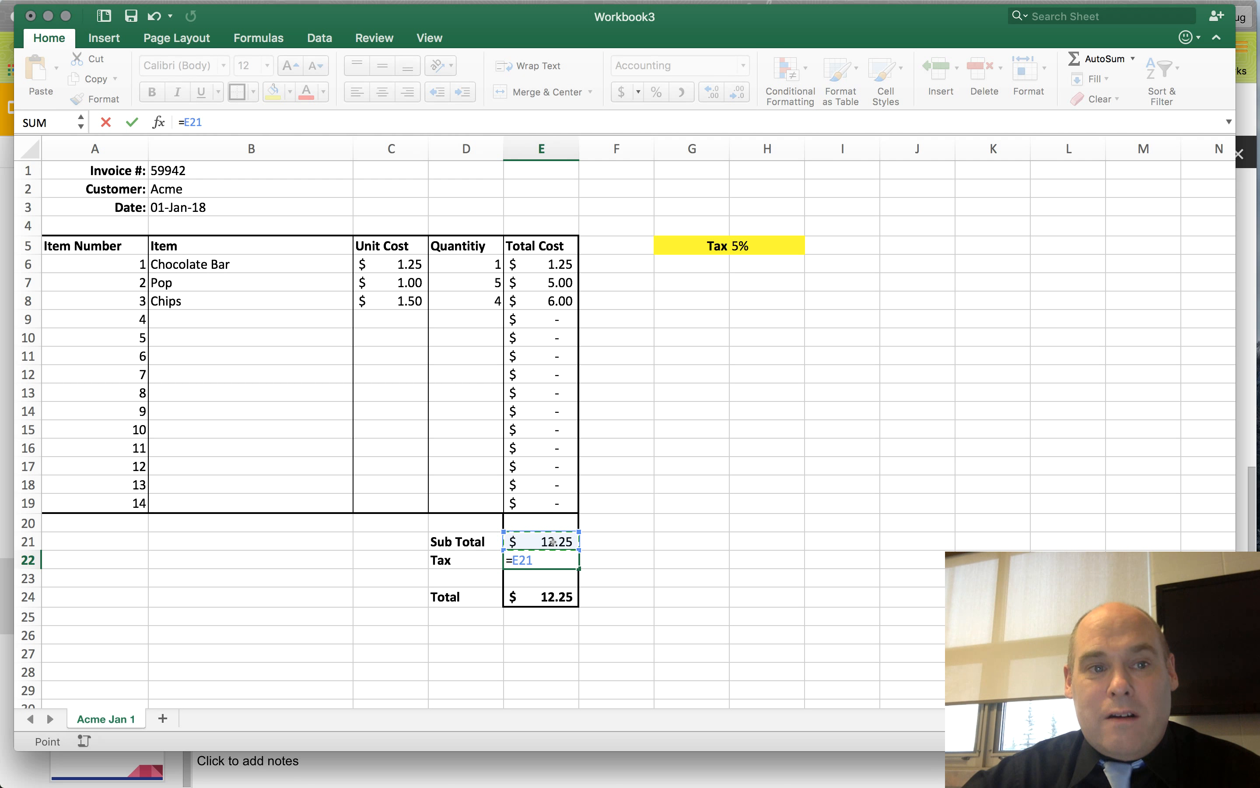
text(*)
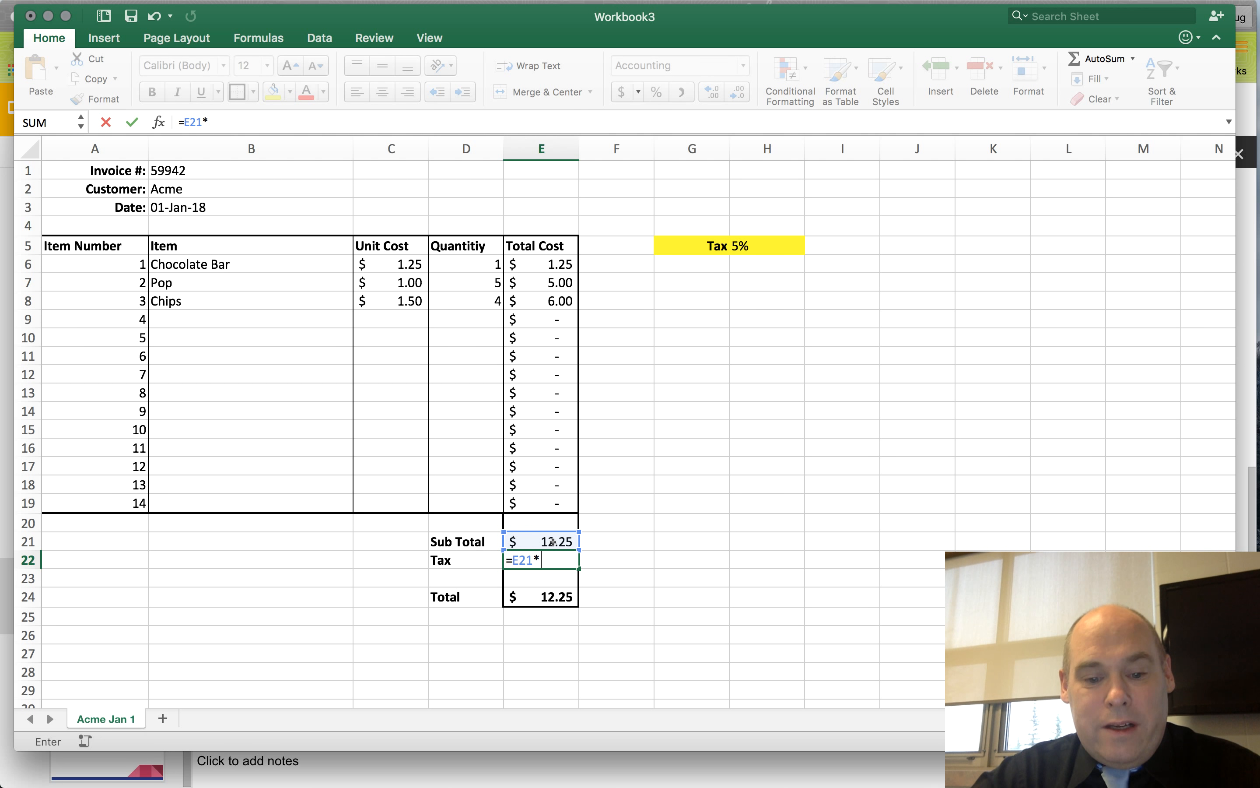
text(tax)
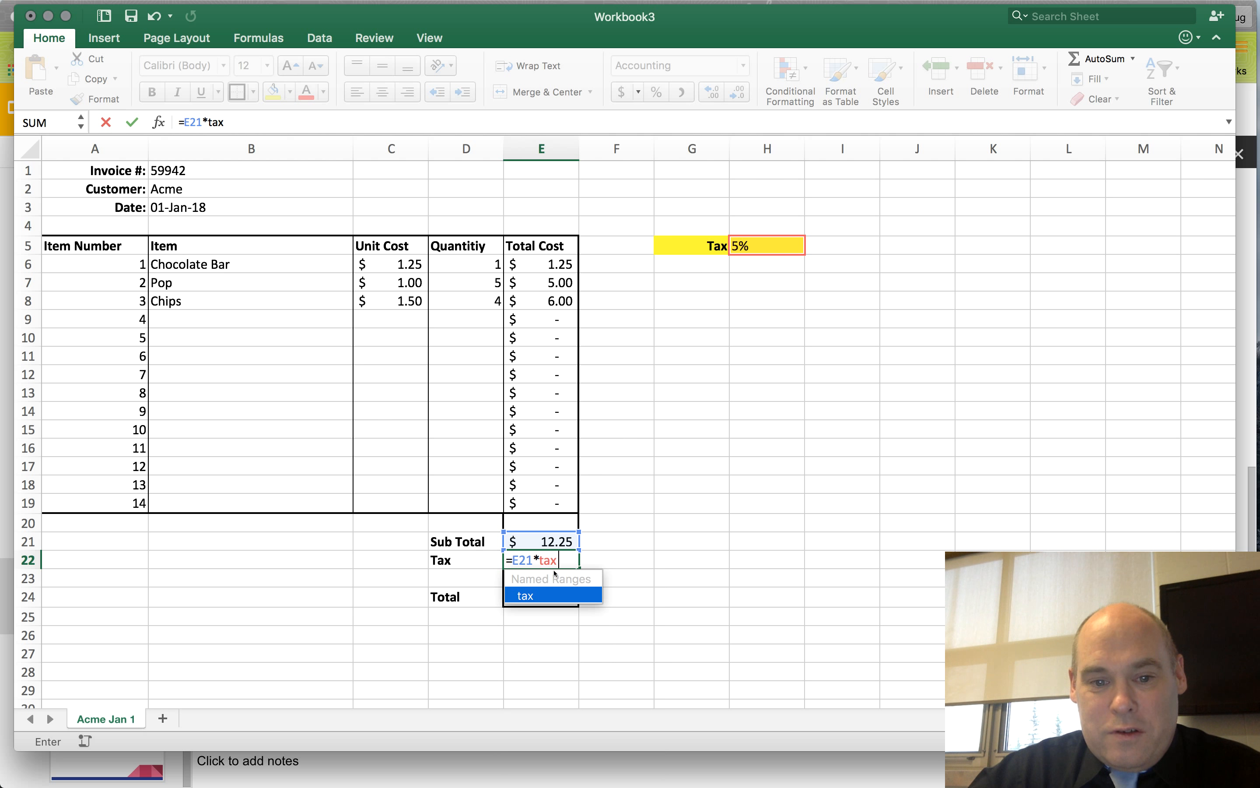
key(Return)
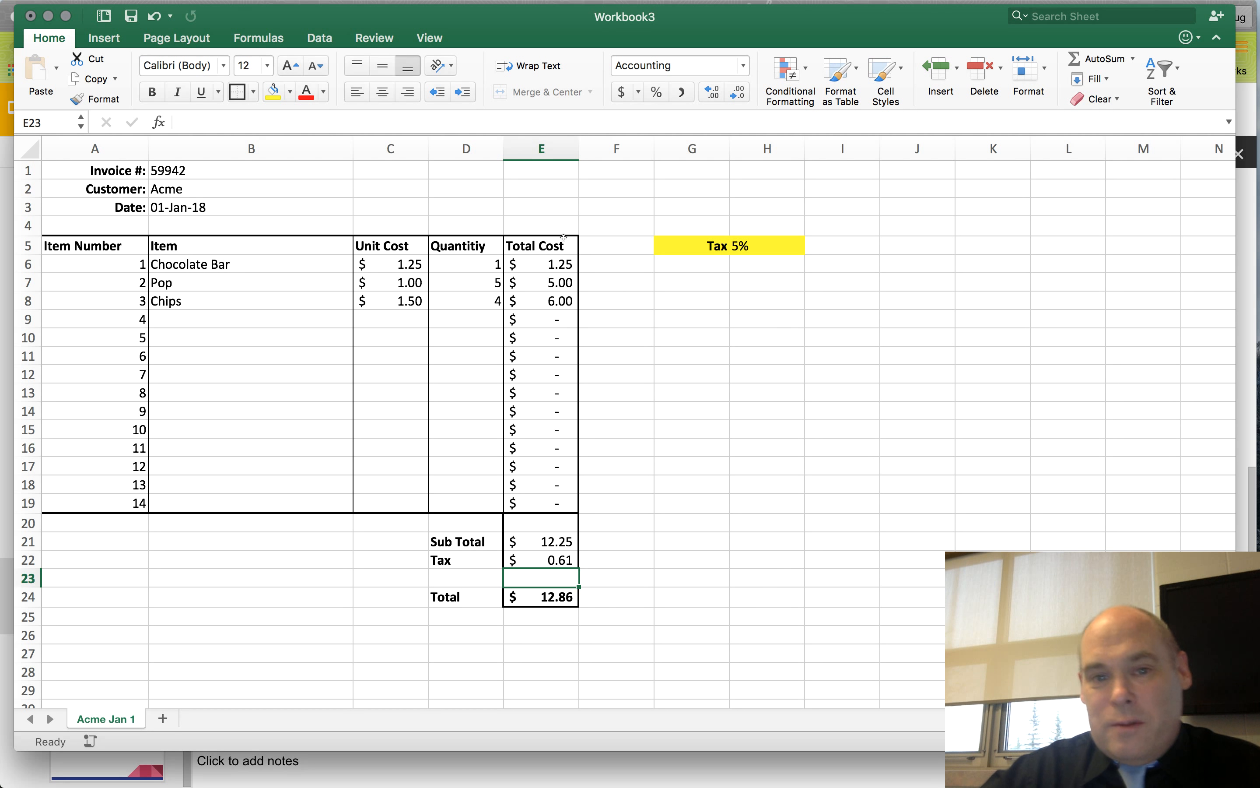
- Add a "Tax" column heading in F5, next to Total Cost
click(594, 245)
text(Tax)
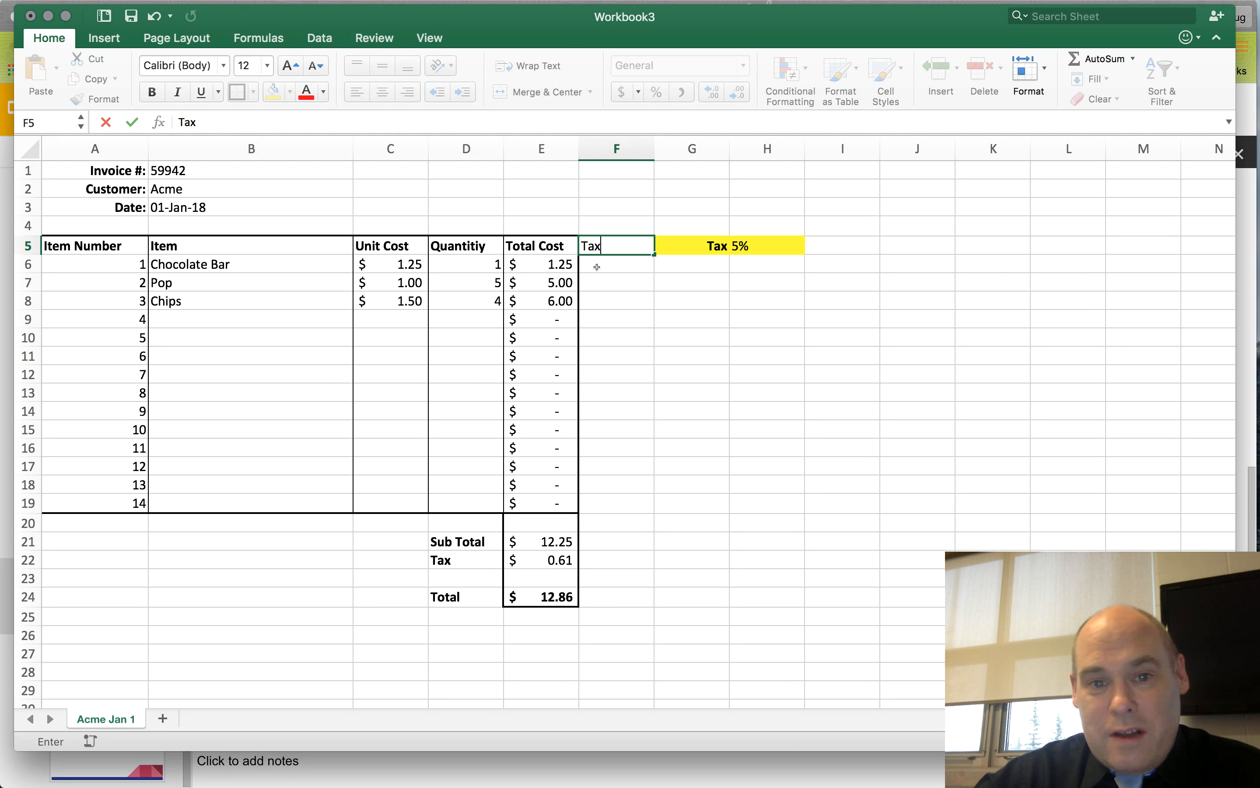
key(Return)
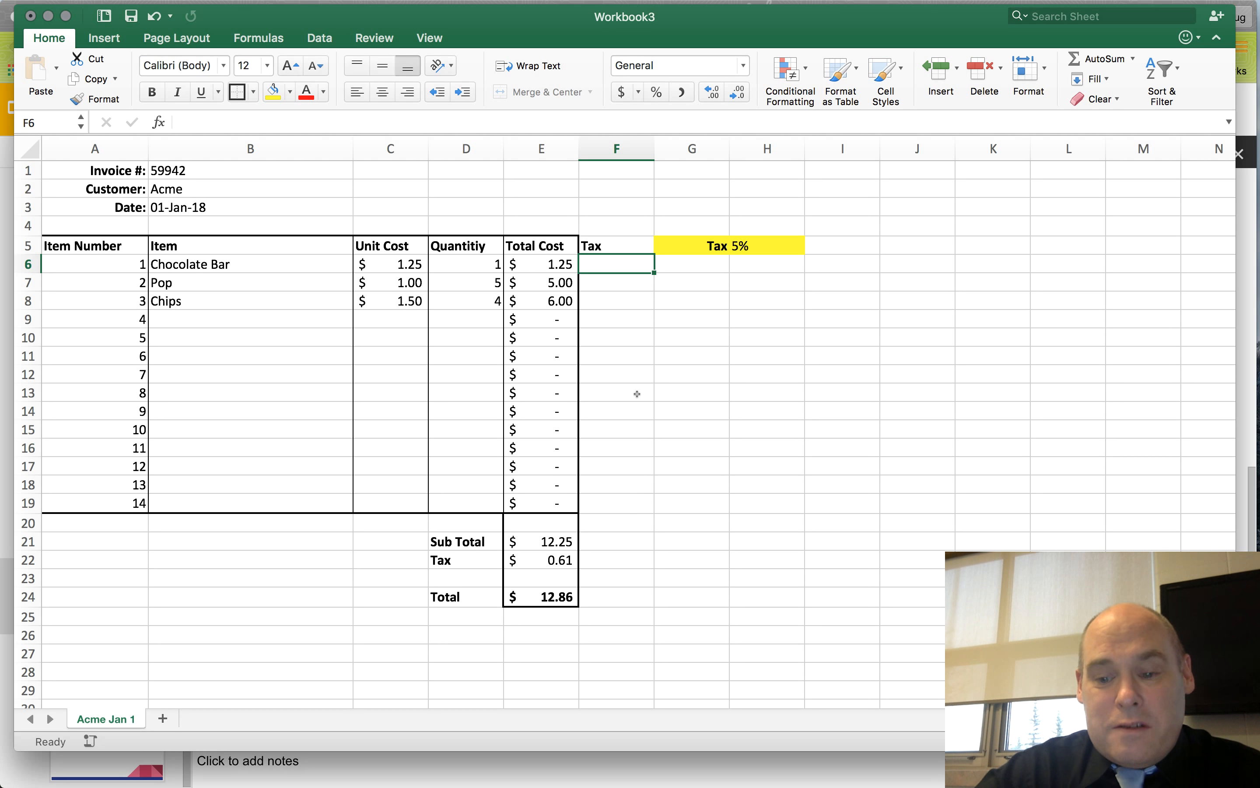
- Calculate the Chocolate Bar's tax in F6 with the formula =E6*tax and check the entered formula
text(=)
key(Left)
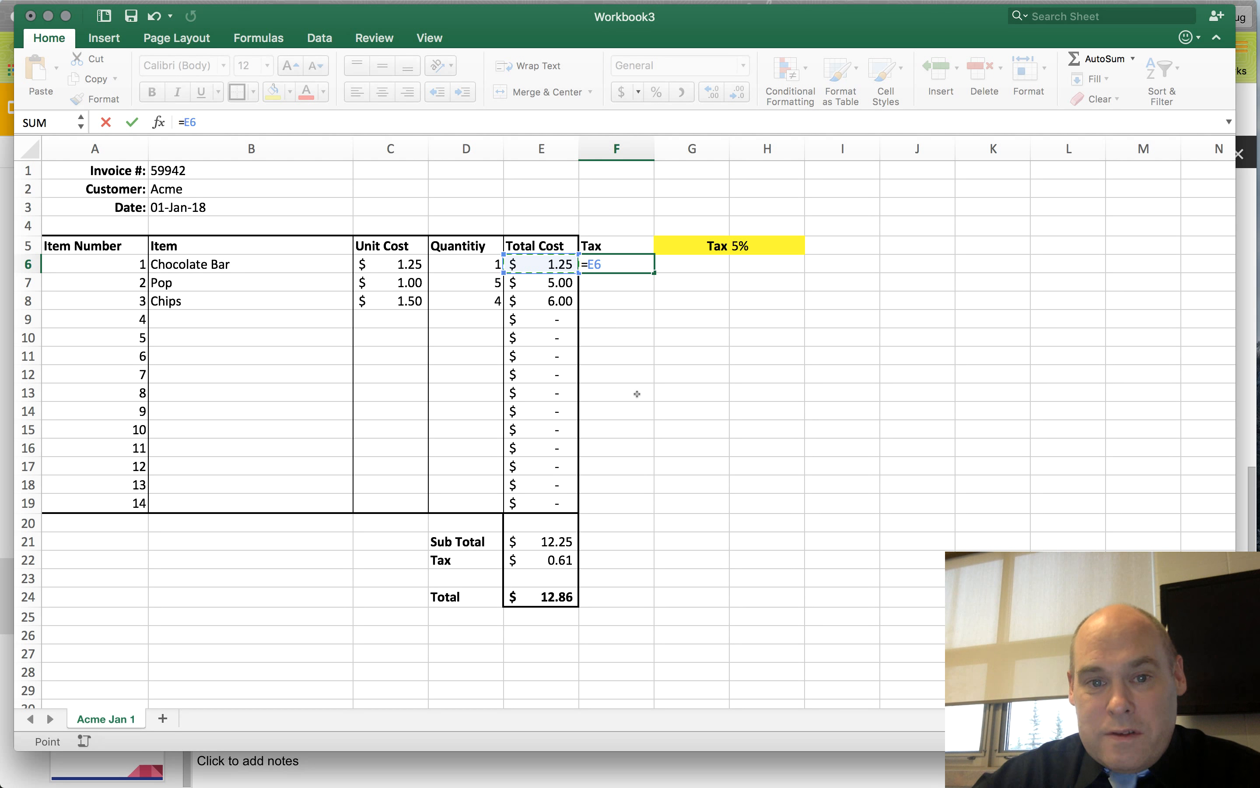
text(*)
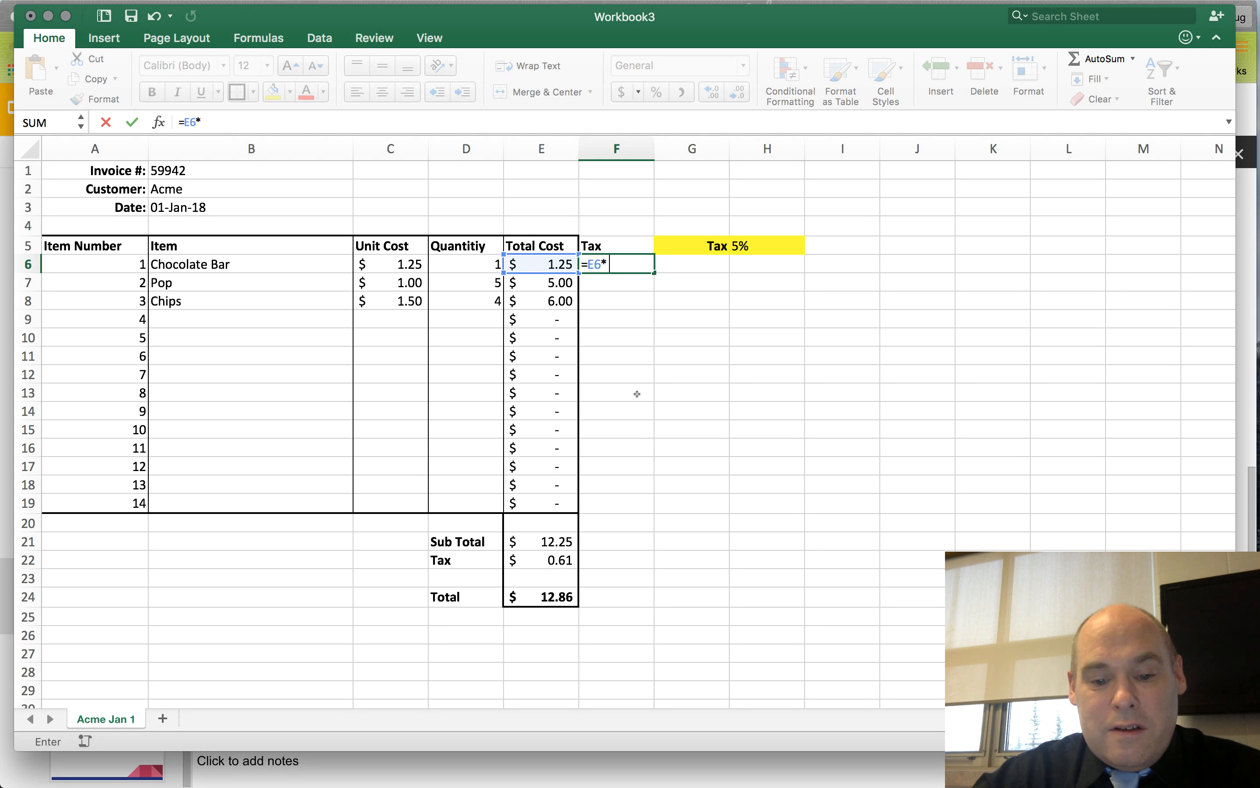
text(Tax)
key(Return)
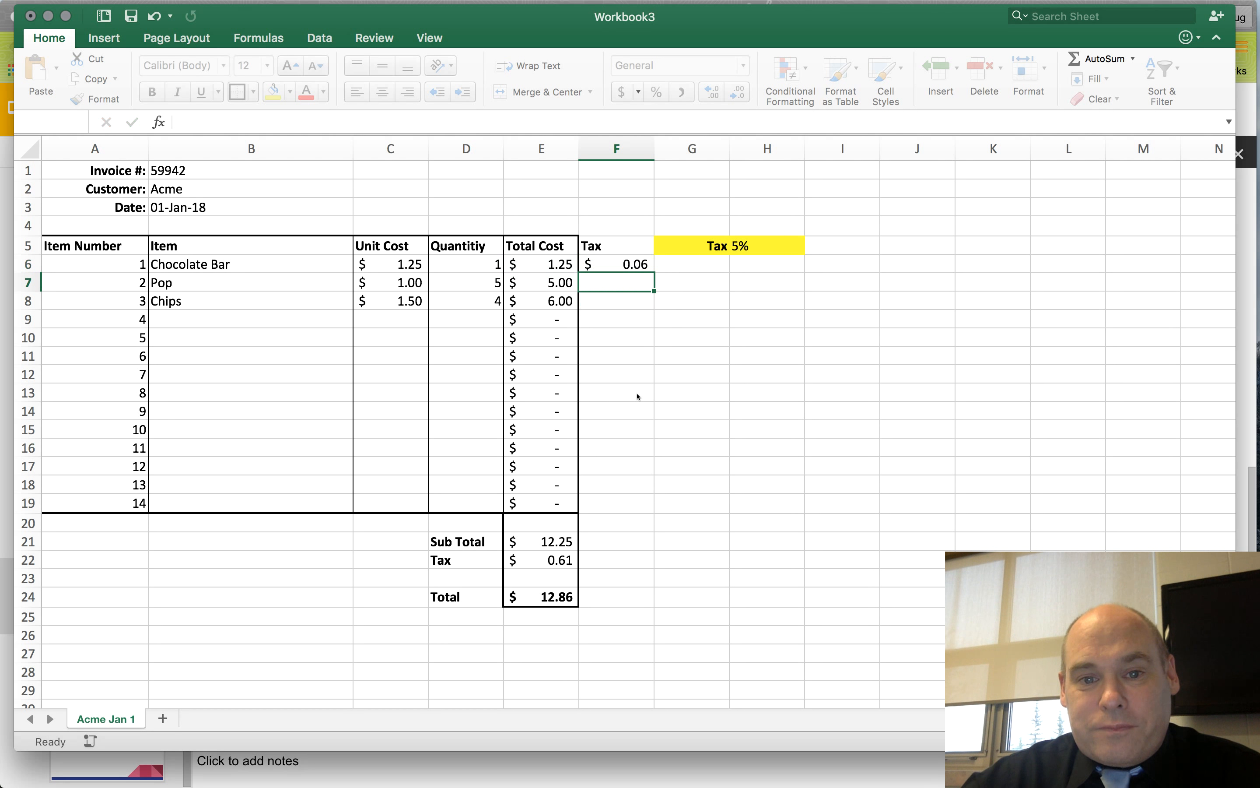
click(620, 267)
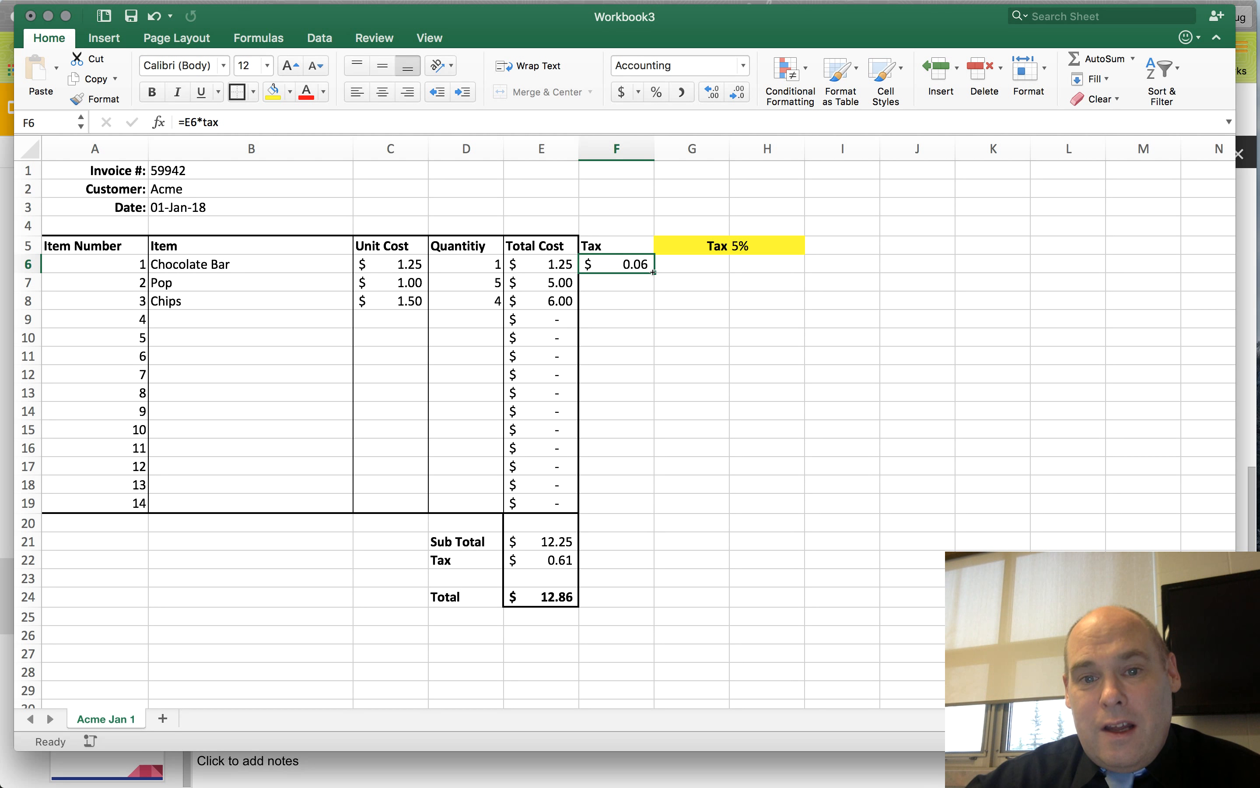
- Fill the Chocolate Bar's tax formula from F6 down through F19 and check the copied formula in F7
drag(654, 272, 638, 510)
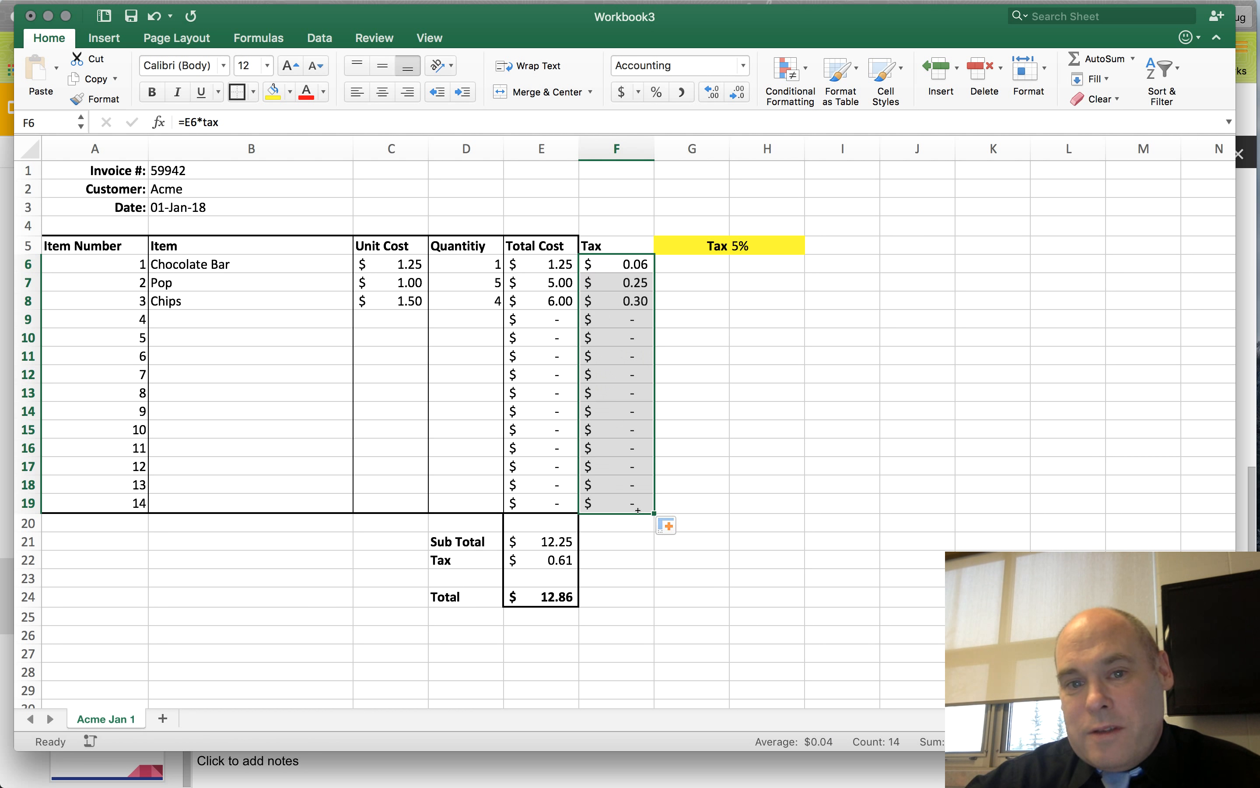
click(705, 391)
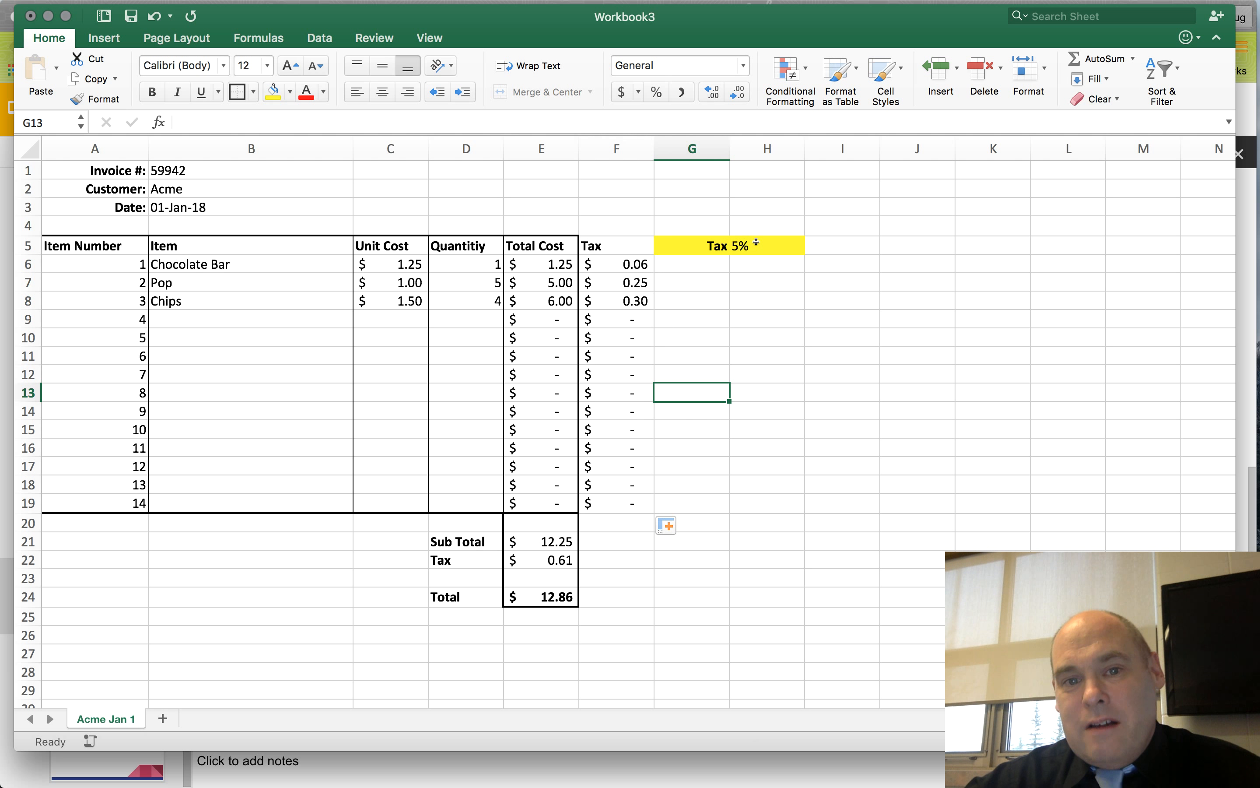
click(615, 284)
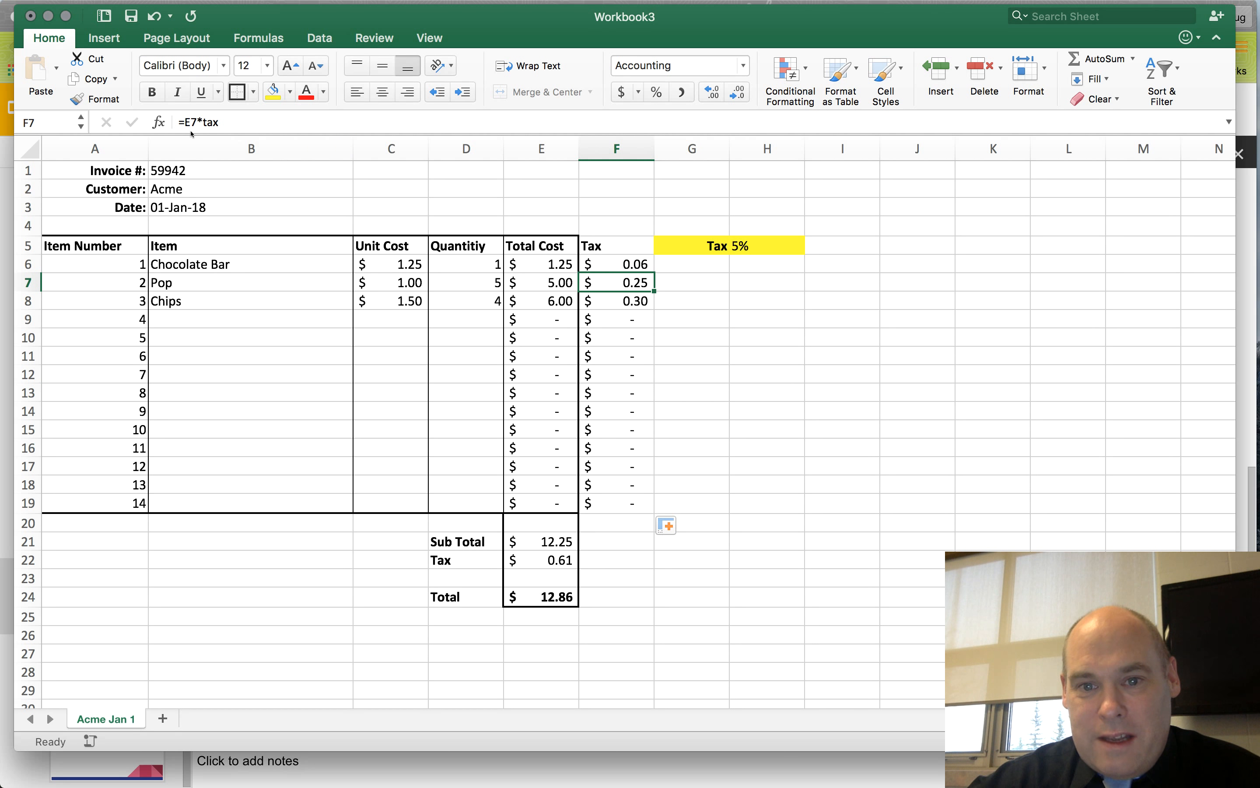
- Examine the cells H6 and H7 beneath the tax rate, as well as the named rate cell H5
click(790, 264)
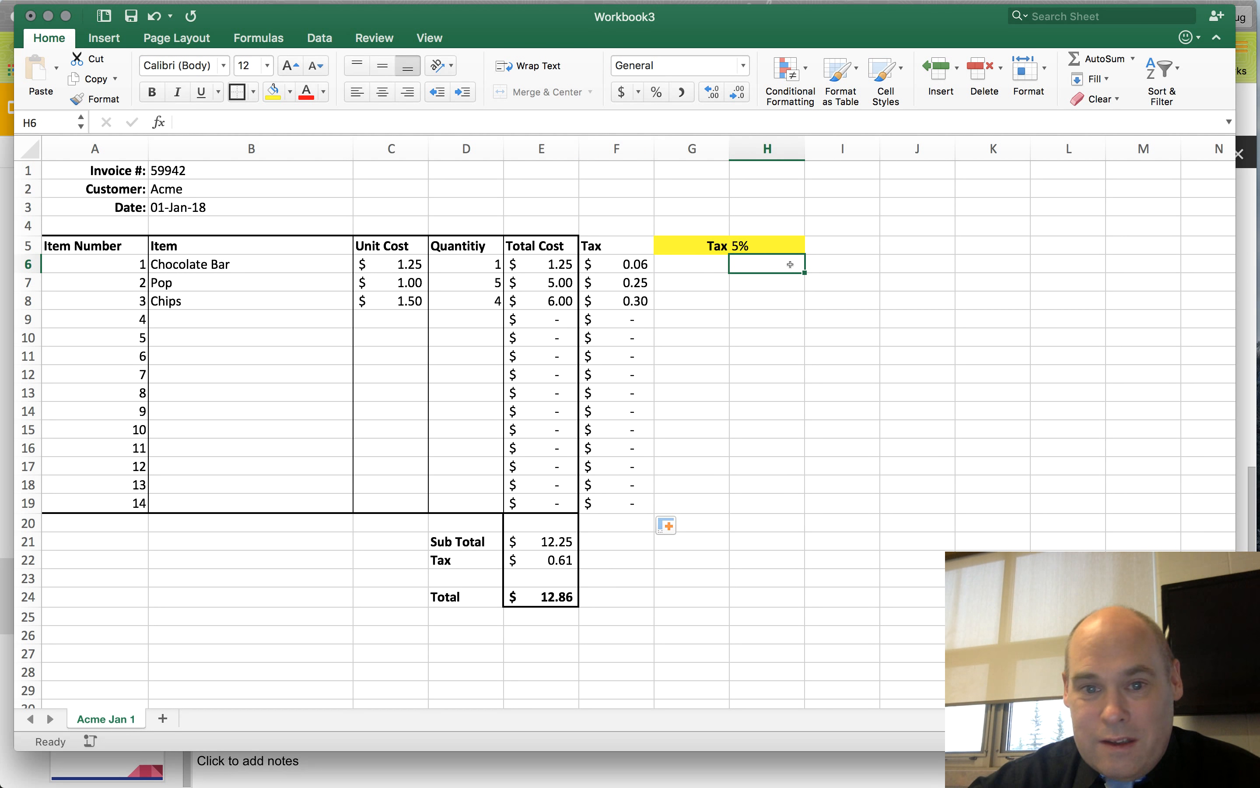
click(780, 284)
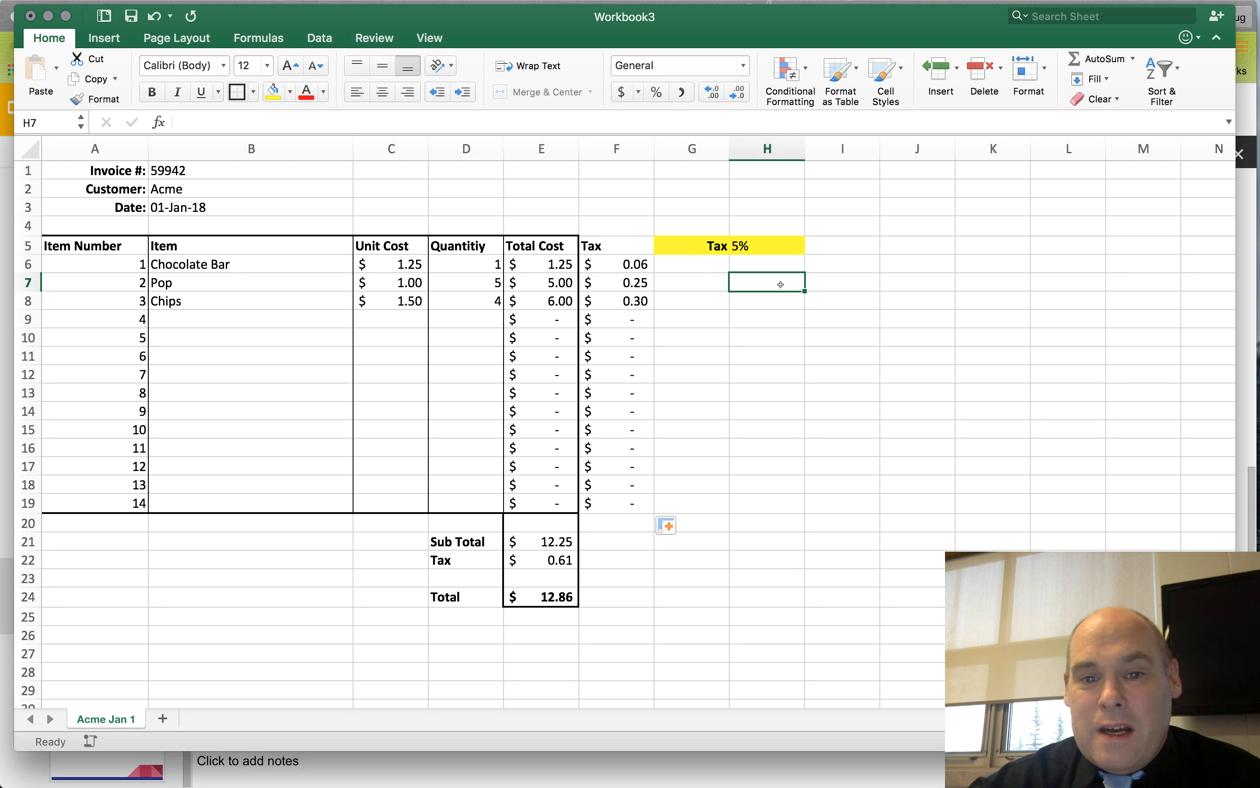
click(732, 249)
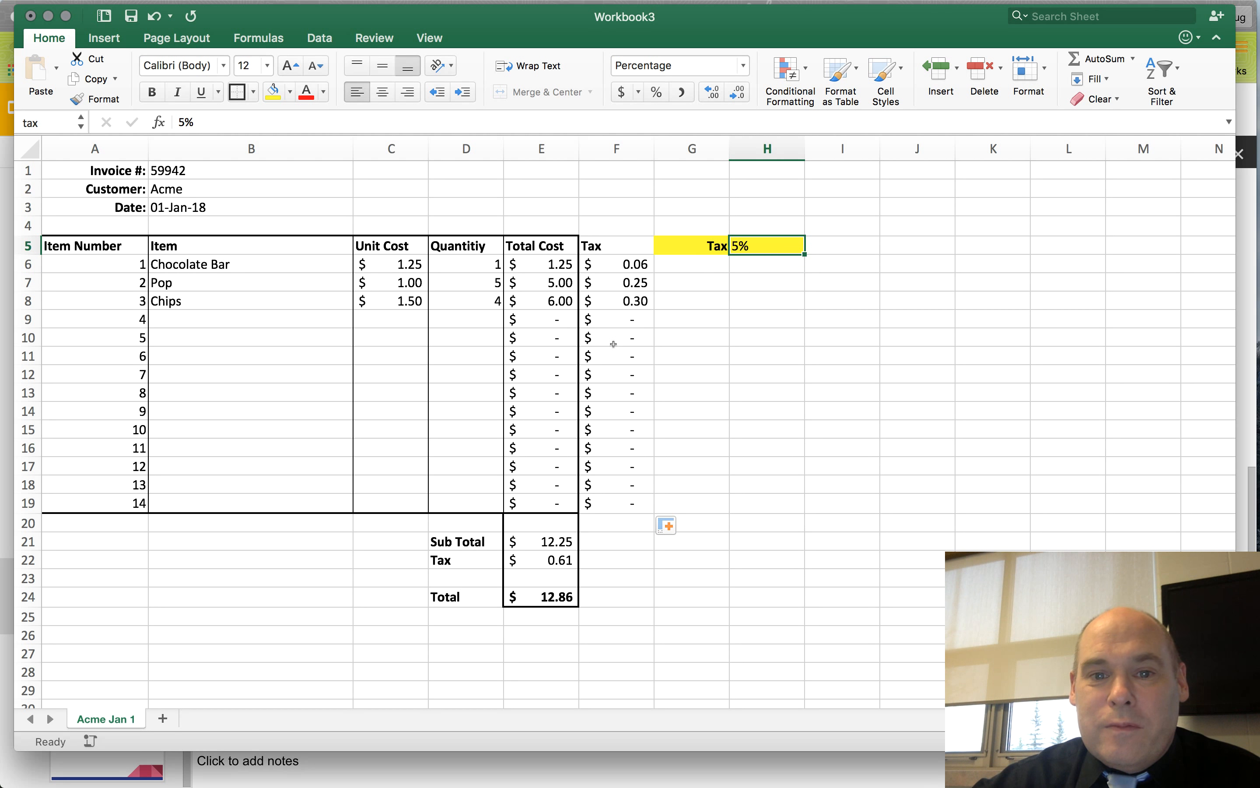
- Replace the name "tax" in the Chocolate Bar's tax formula in F6 with the plain cell reference, making it =E6*H5
click(617, 261)
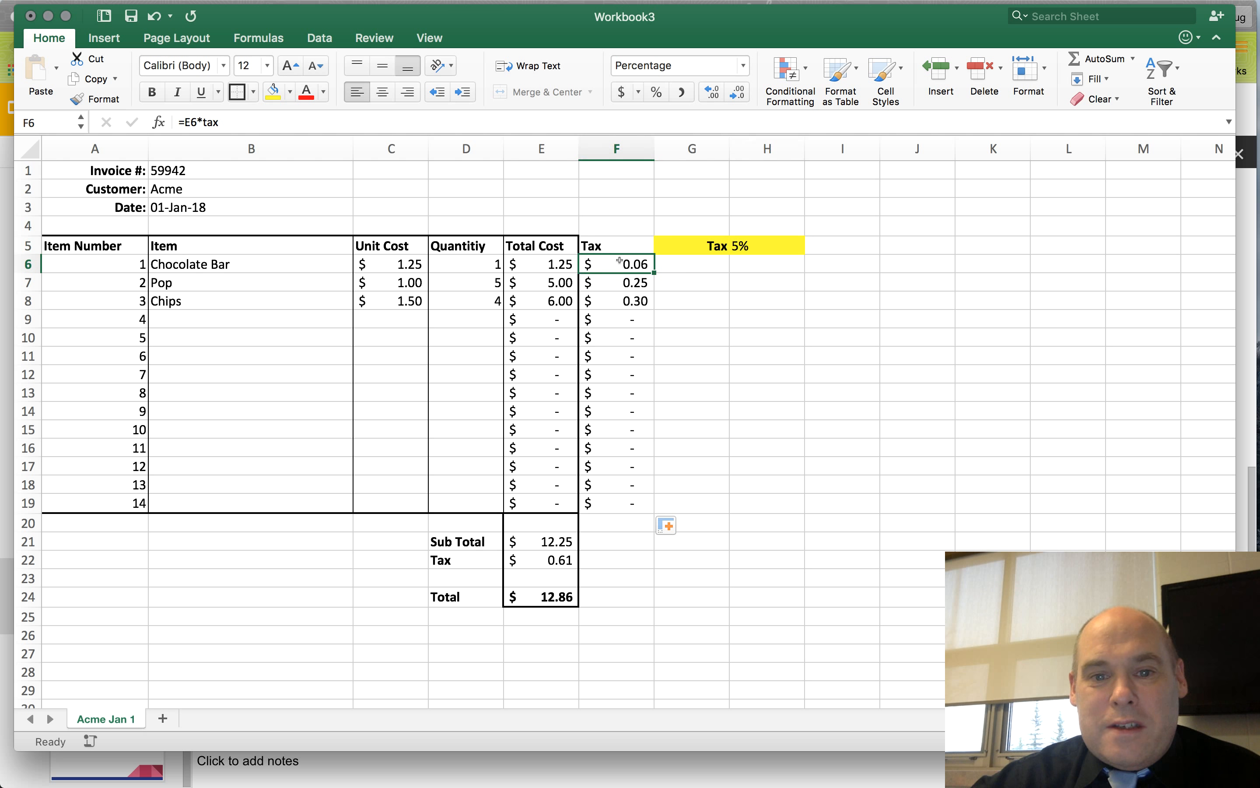
click(226, 117)
key(BackSpace)
key(BackSpace)
key(BackSpace)
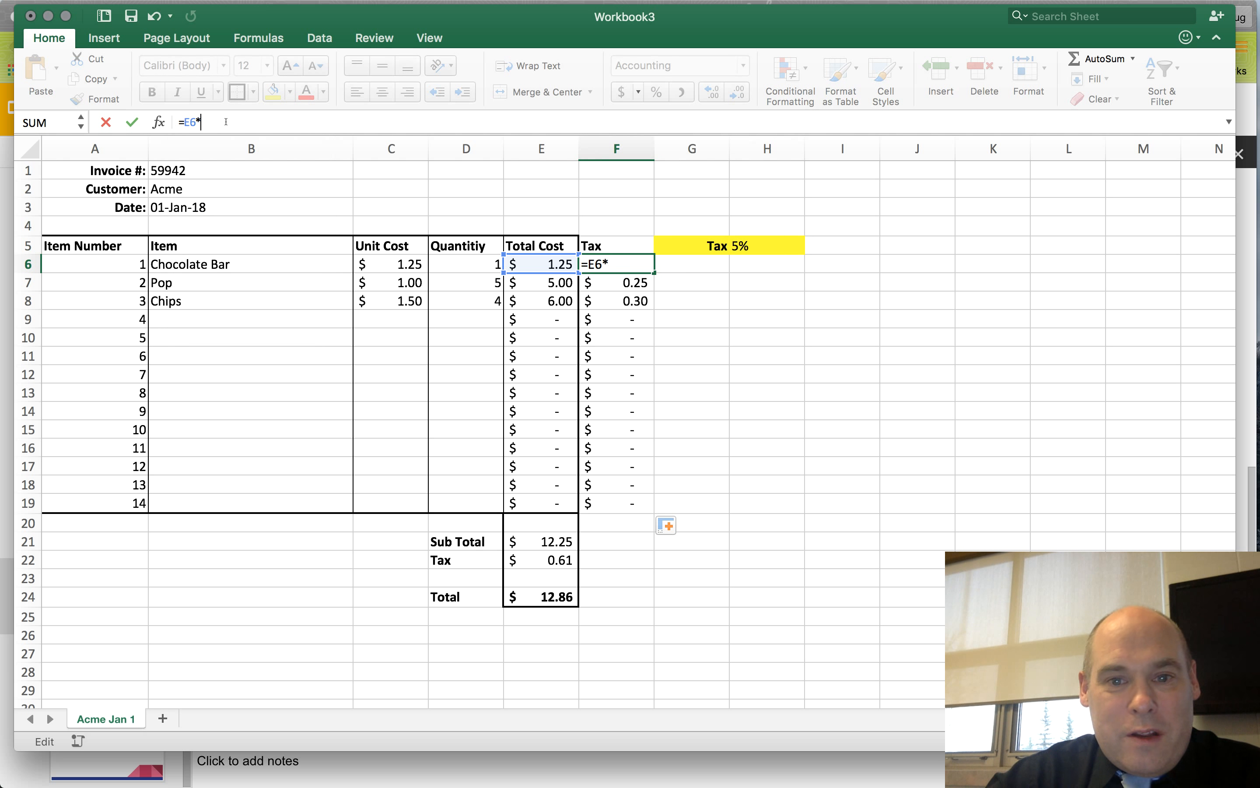
text(H)
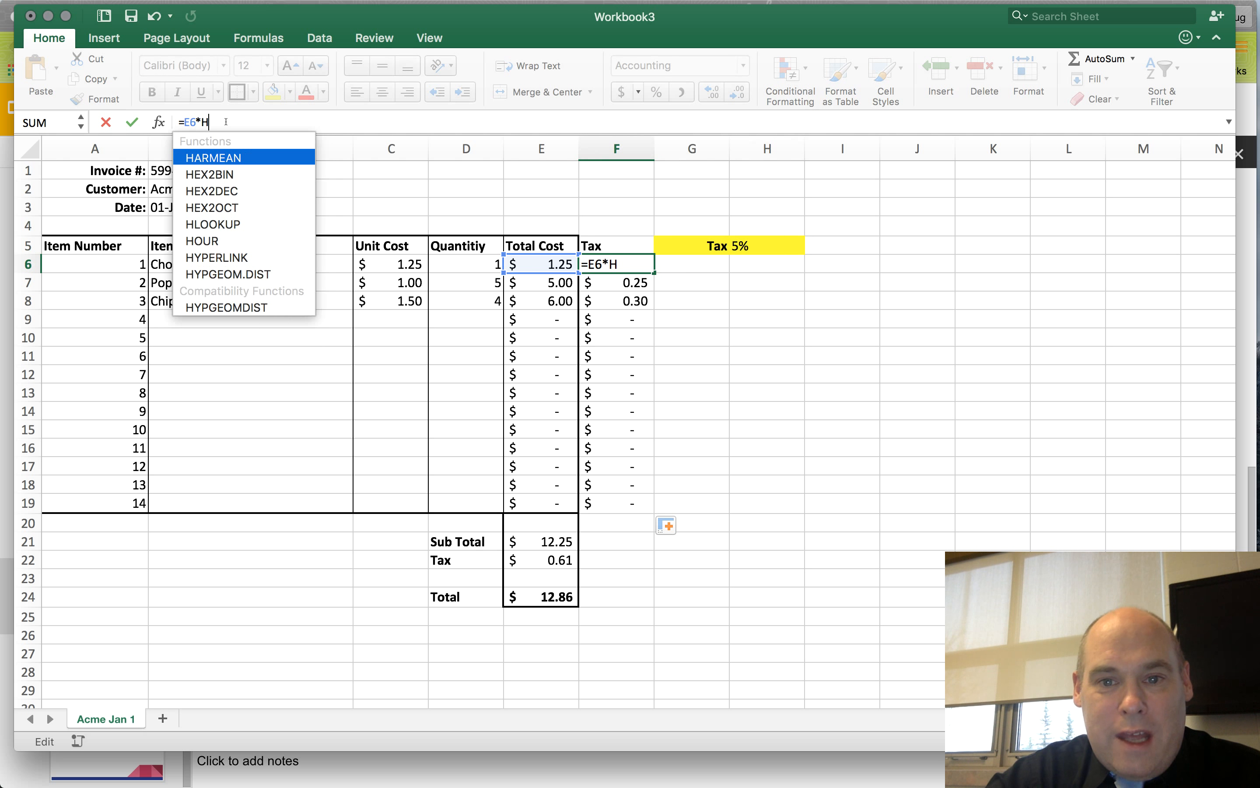
text(5)
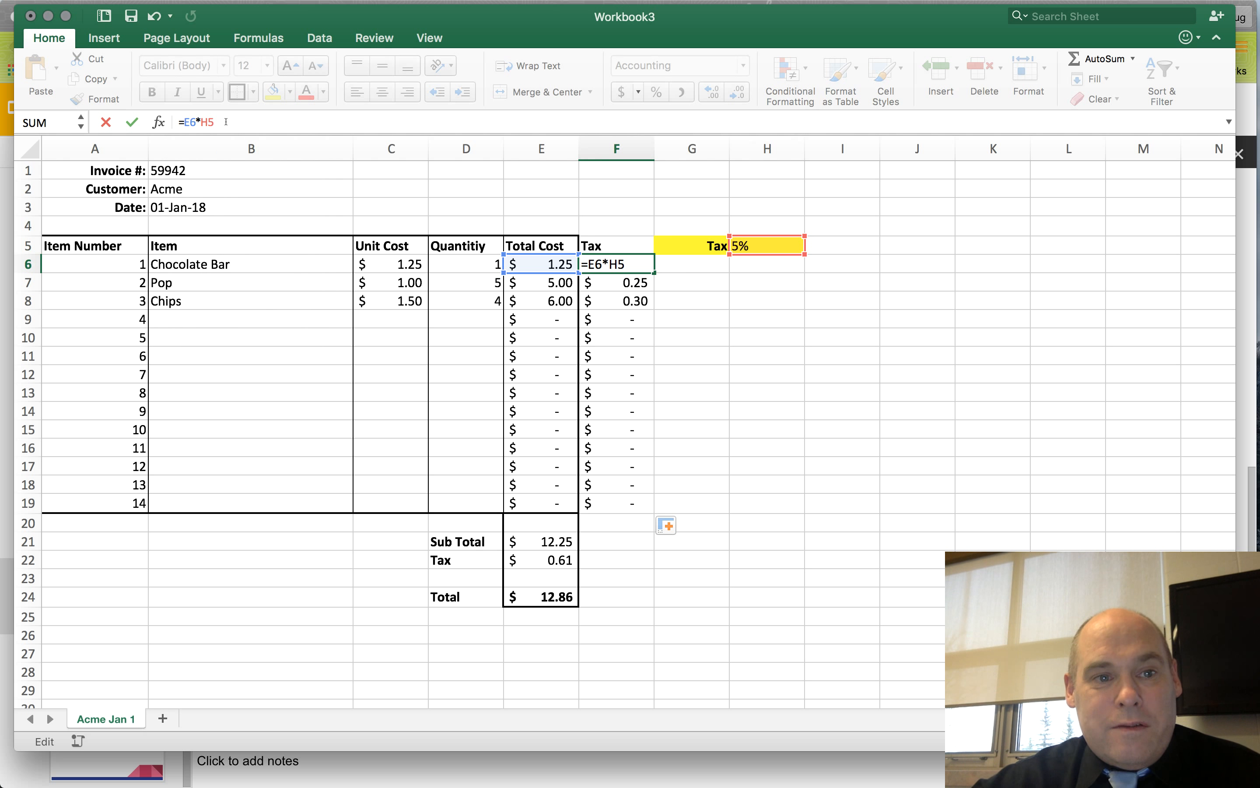
key(Return)
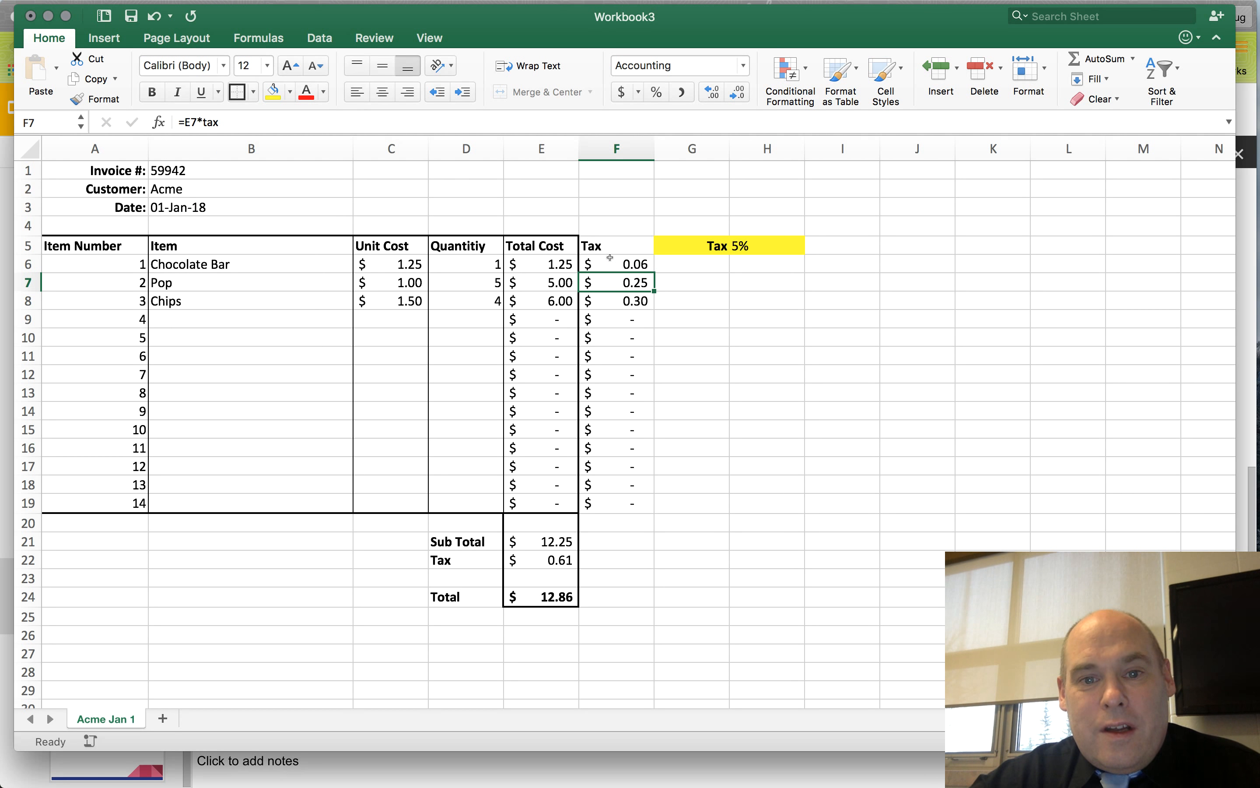
- Fill the plain-reference formula from F6 down through F19 and compare the cell references in F6, F7 and F8
click(616, 265)
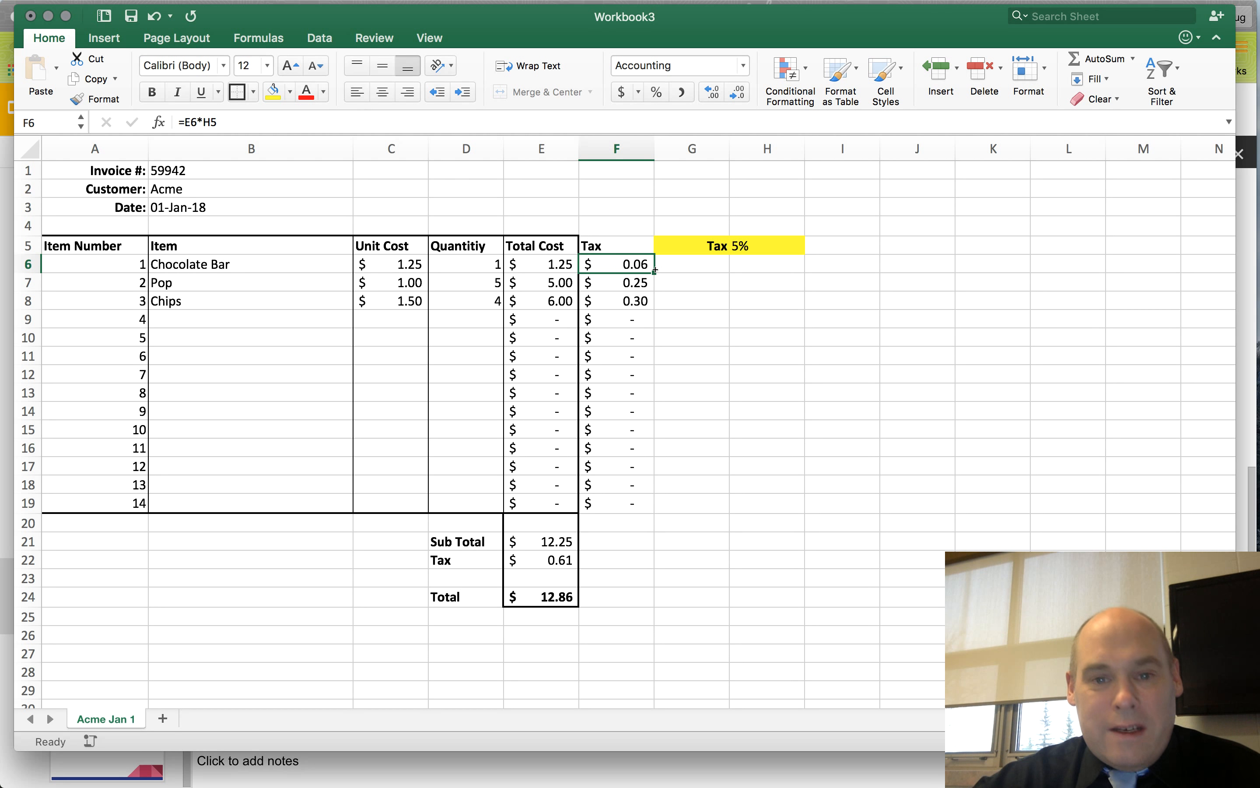
drag(654, 270, 652, 510)
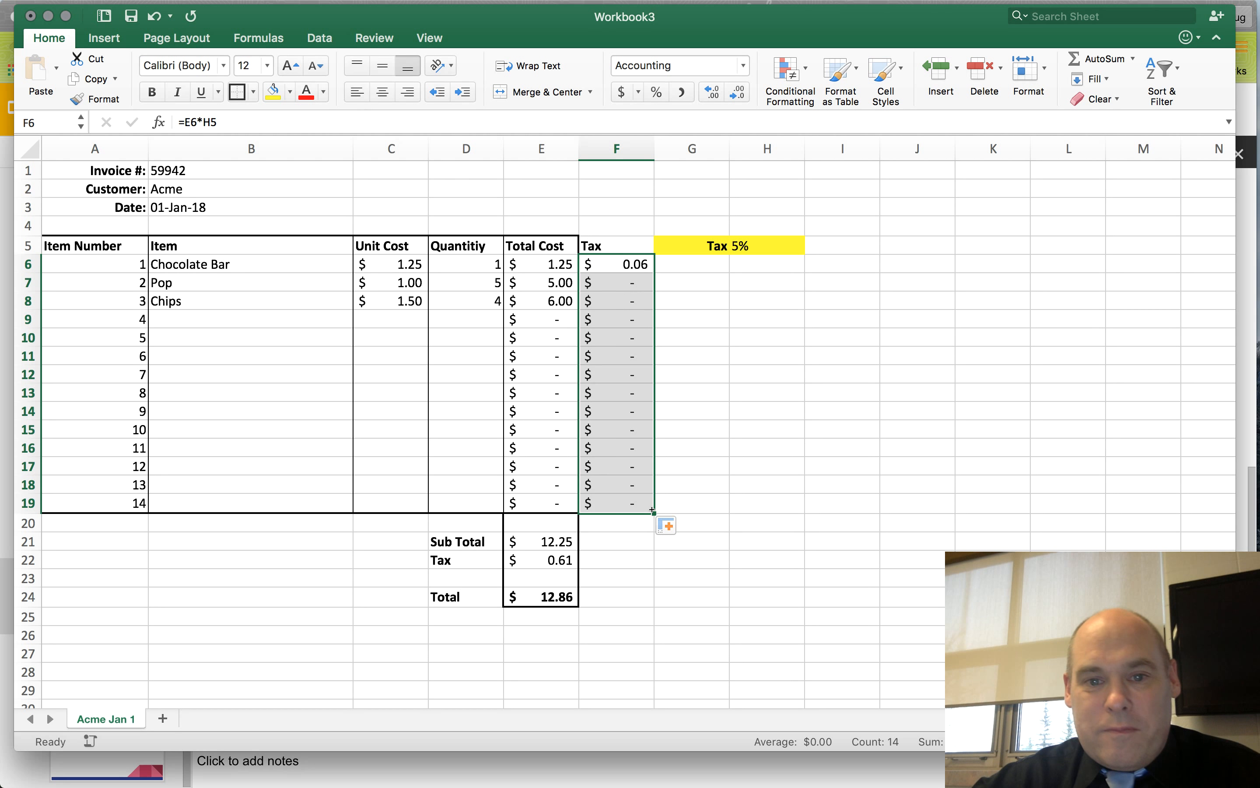
click(619, 289)
click(626, 263)
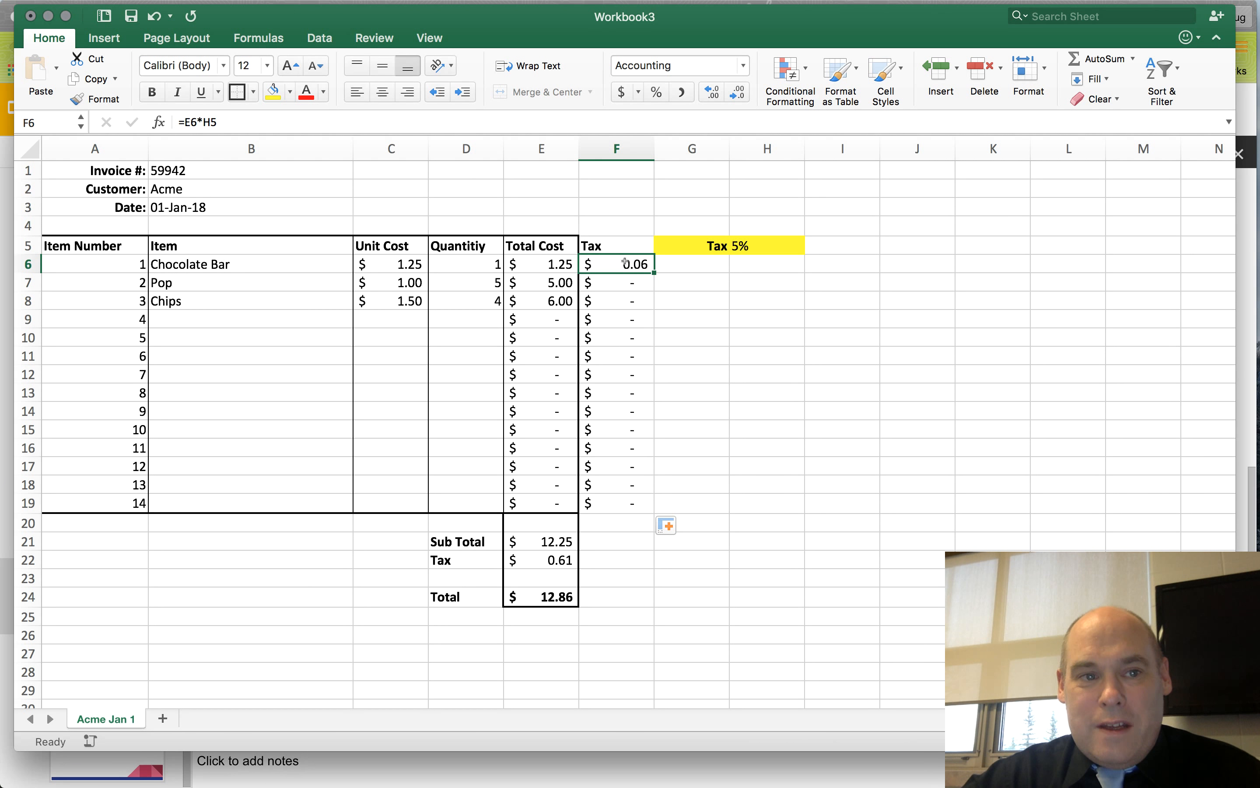
click(611, 279)
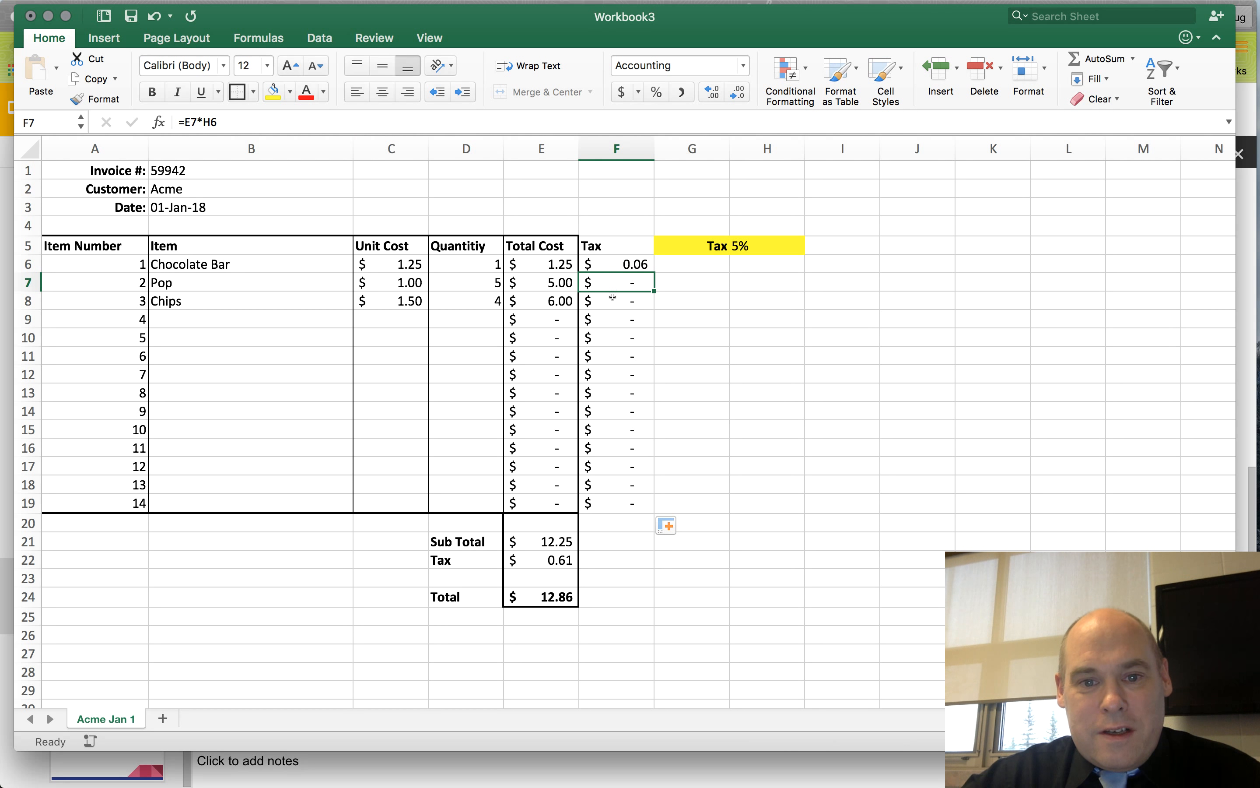
click(613, 296)
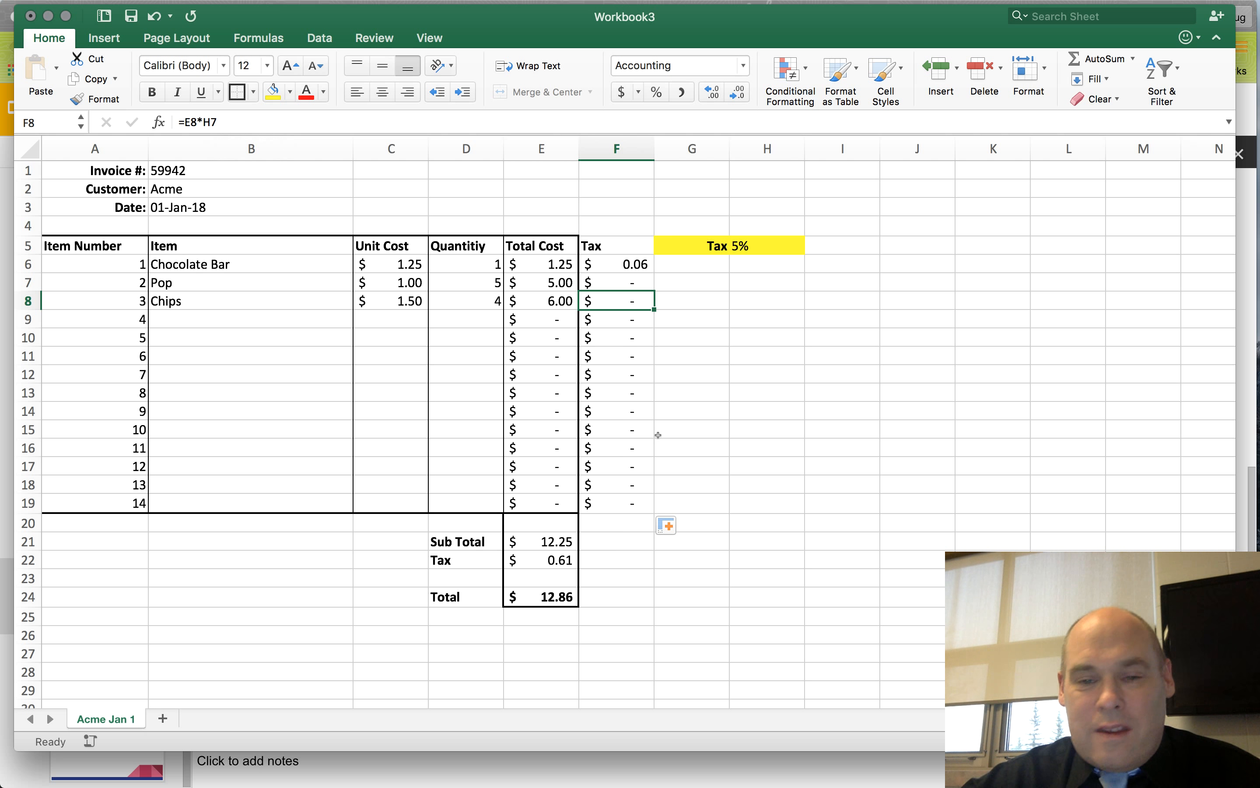
- Replace the H5 reference in F6 with the name "tax" so the formula reads =E6*tax
click(636, 268)
click(204, 120)
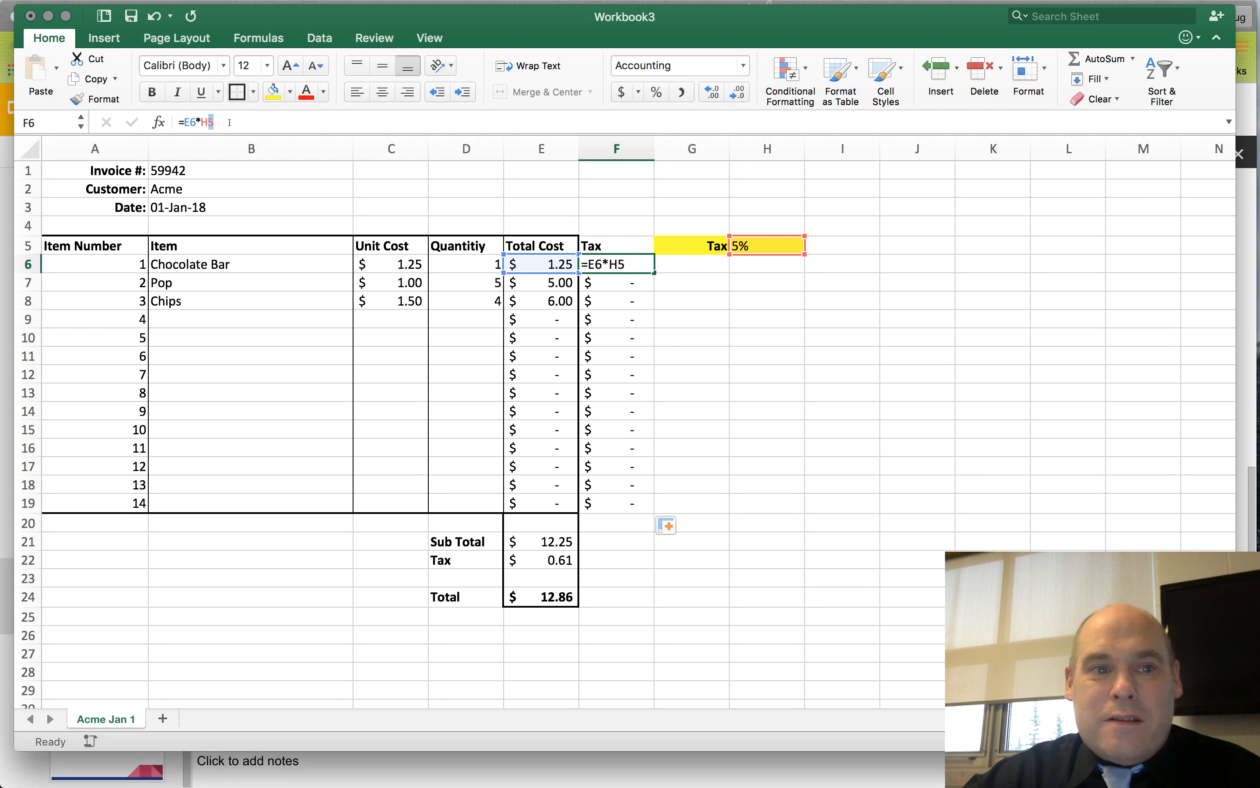
drag(203, 122, 222, 122)
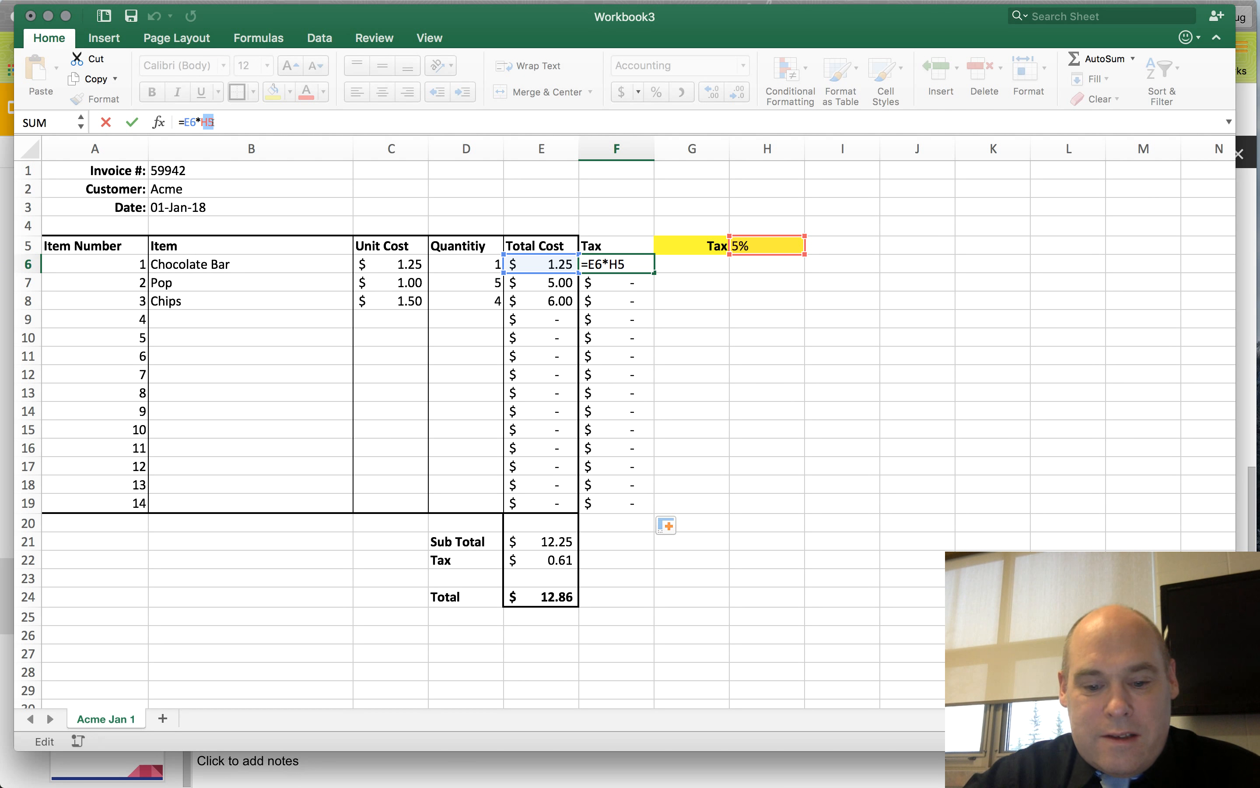
text(tax)
key(Return)
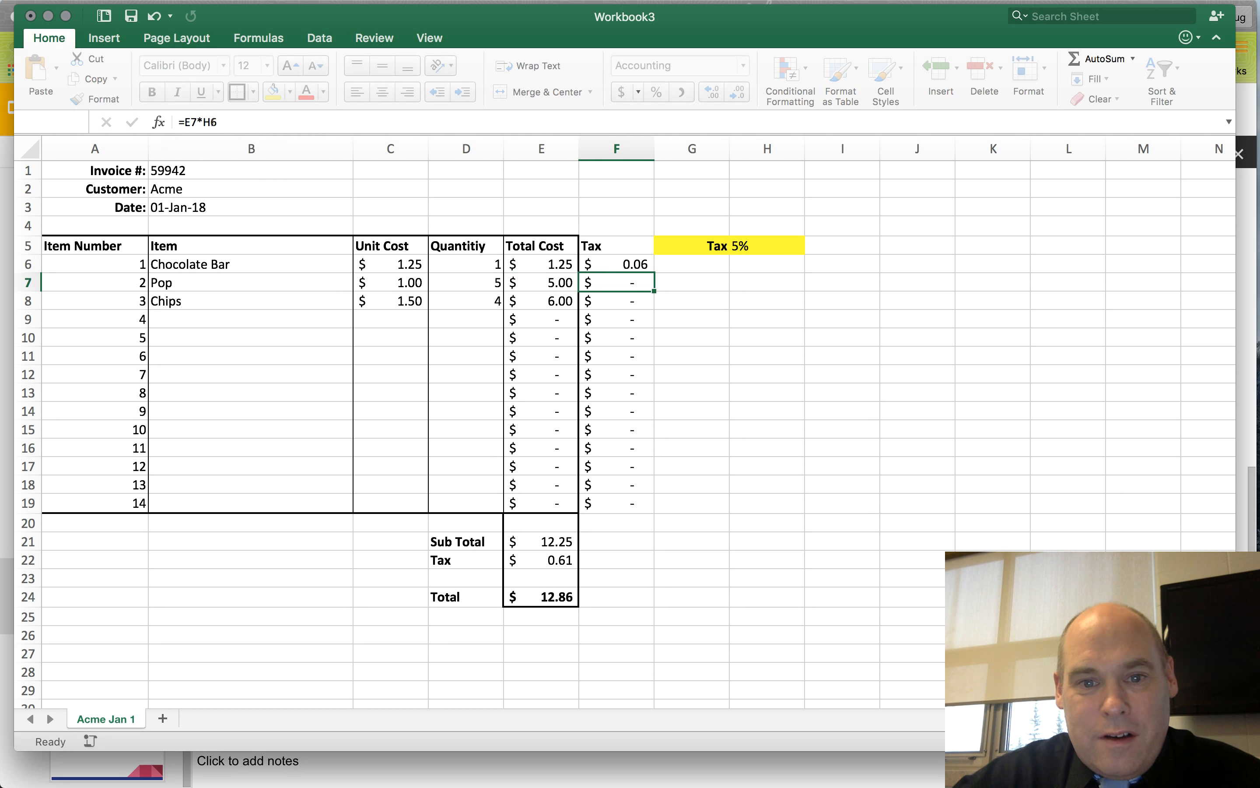
- Fill the named-cell tax formula from F6 down through F19 for all invoice items and deselect the range
click(649, 268)
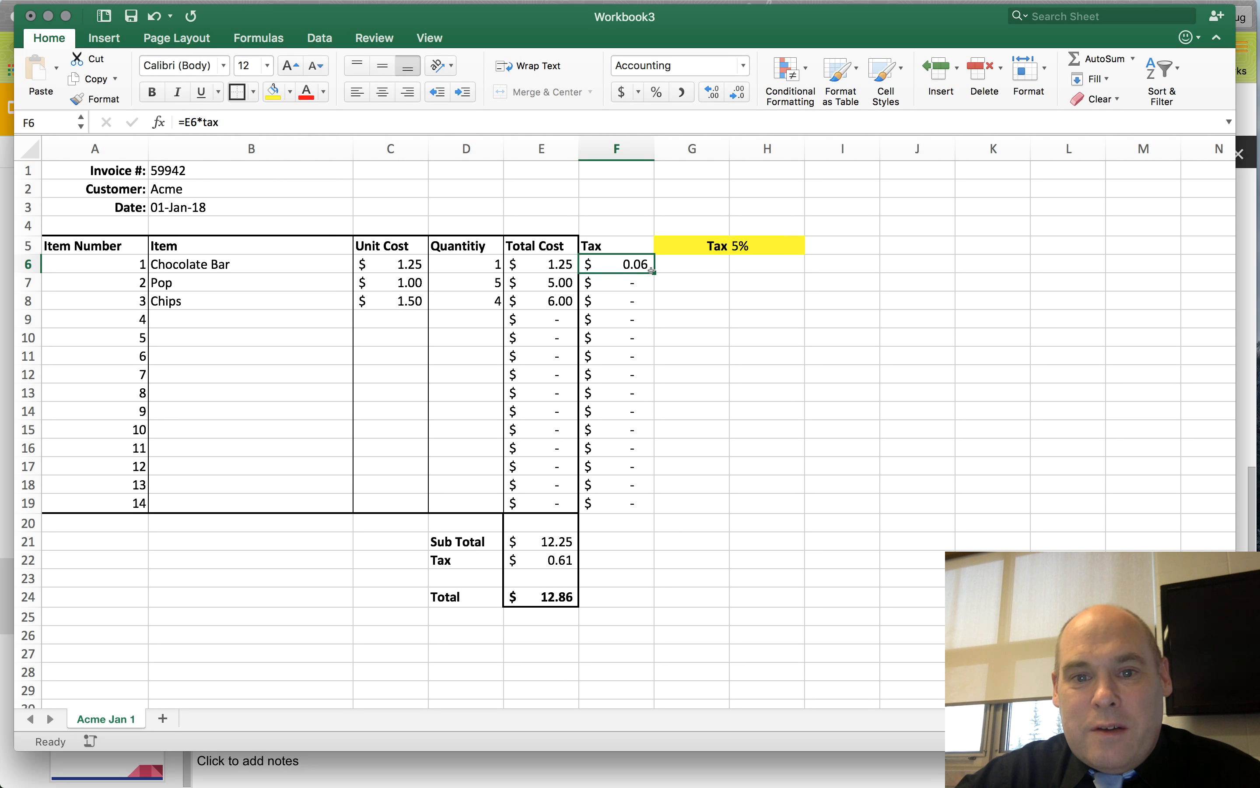
drag(654, 271, 658, 514)
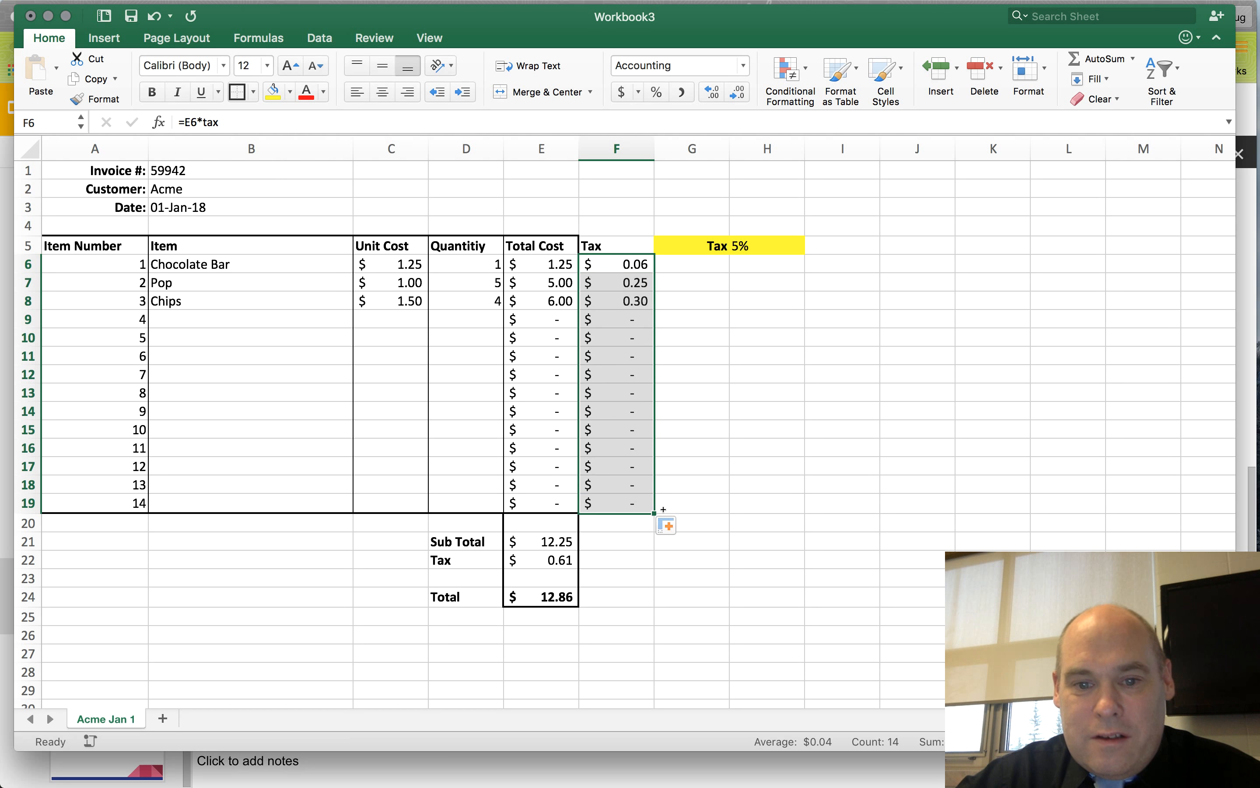
click(688, 368)
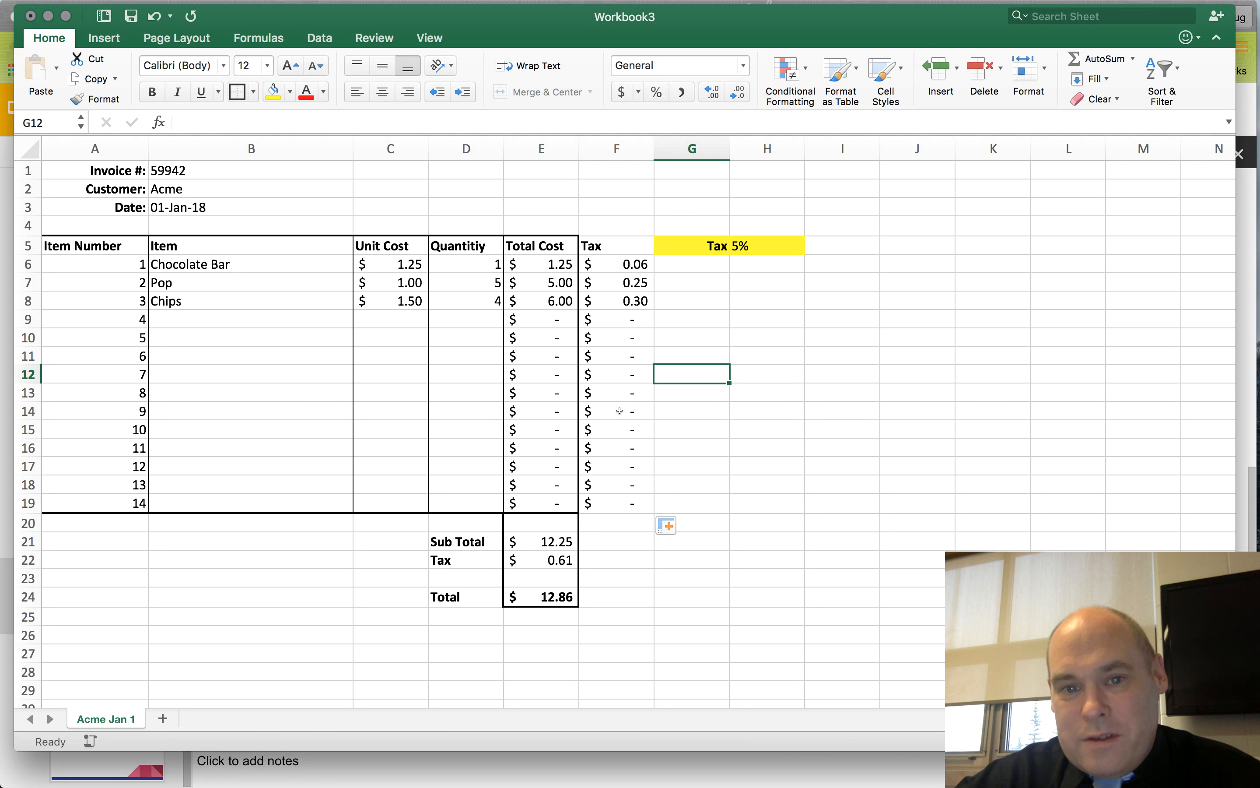